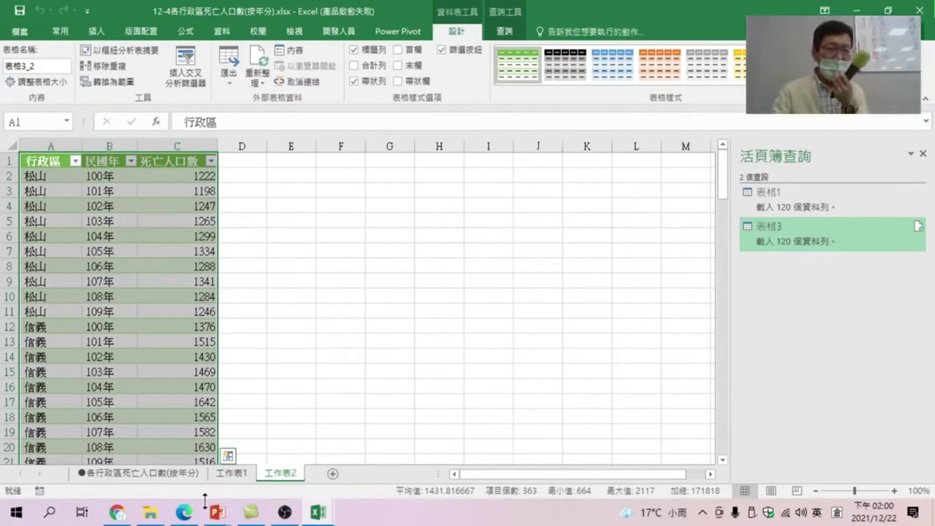
Pick a cell in the 工作表2 death-count table and bring up the 資料 tab's 新查詢 source list.
click(236, 474)
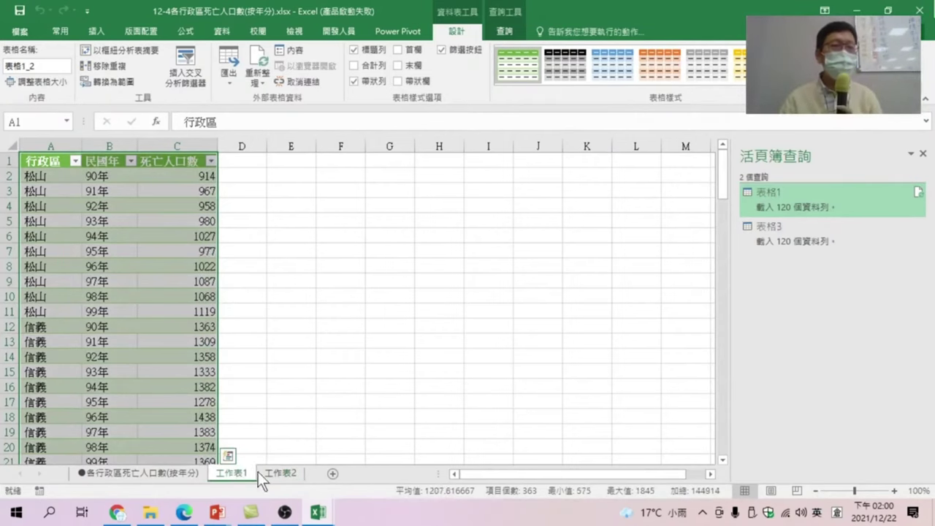
click(274, 471)
click(189, 300)
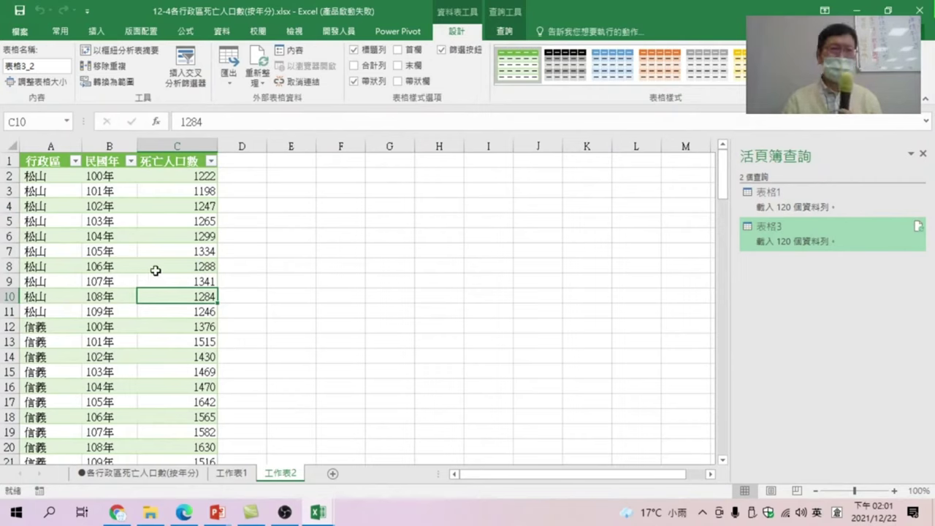
click(223, 32)
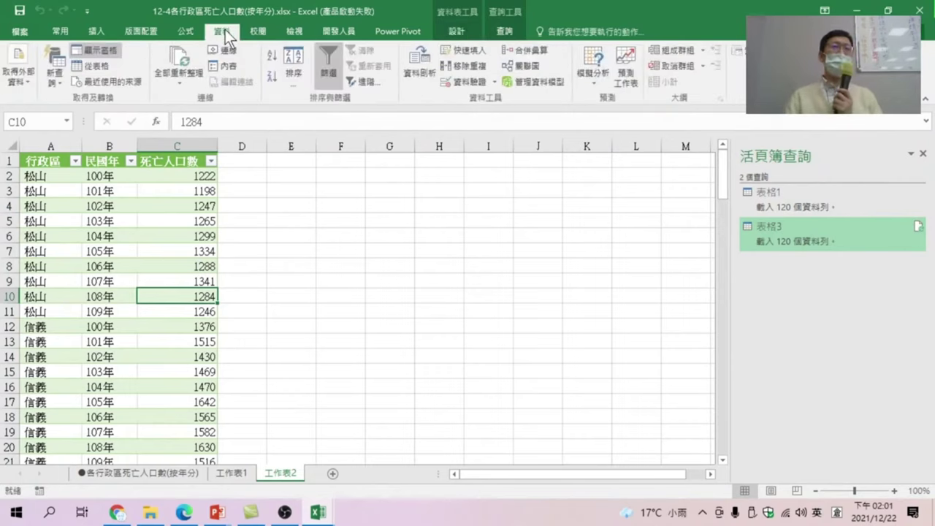
click(55, 79)
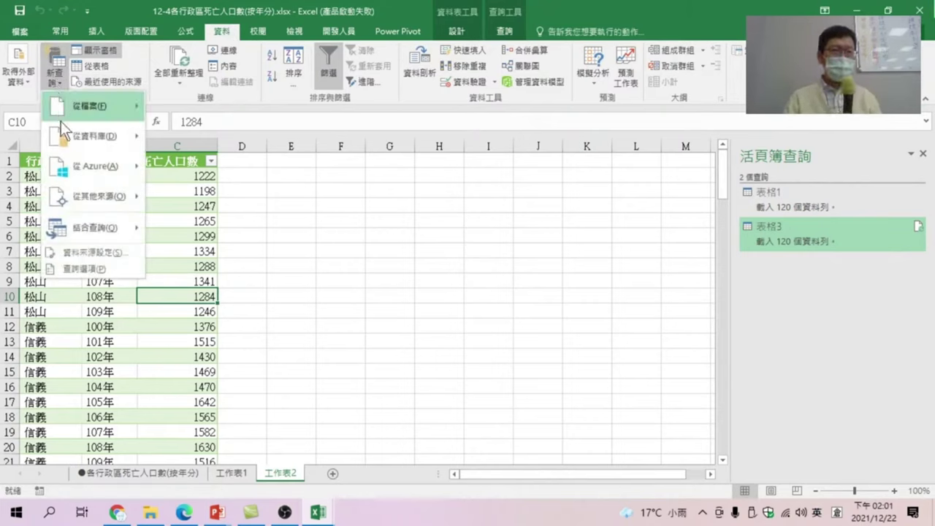
Start an append query via 新查詢 > 結合查詢 > 附加.
mouse_move(112, 227)
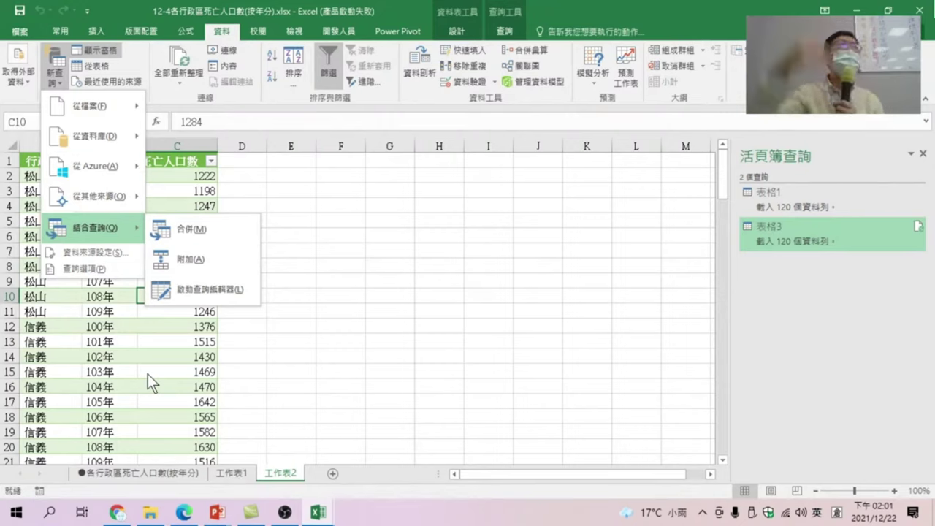
click(194, 259)
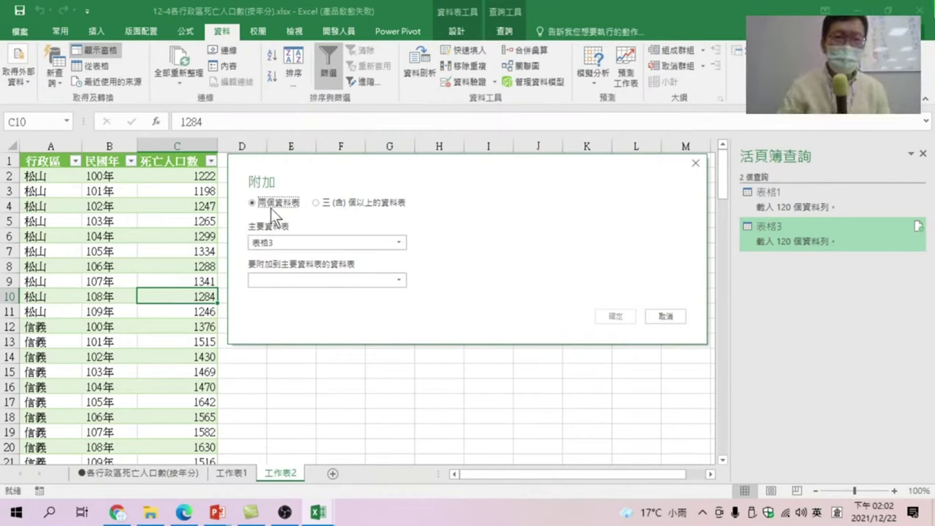
Append 表格3 to primary table 表格1, creating the 240-row Append1 query.
click(282, 243)
click(268, 261)
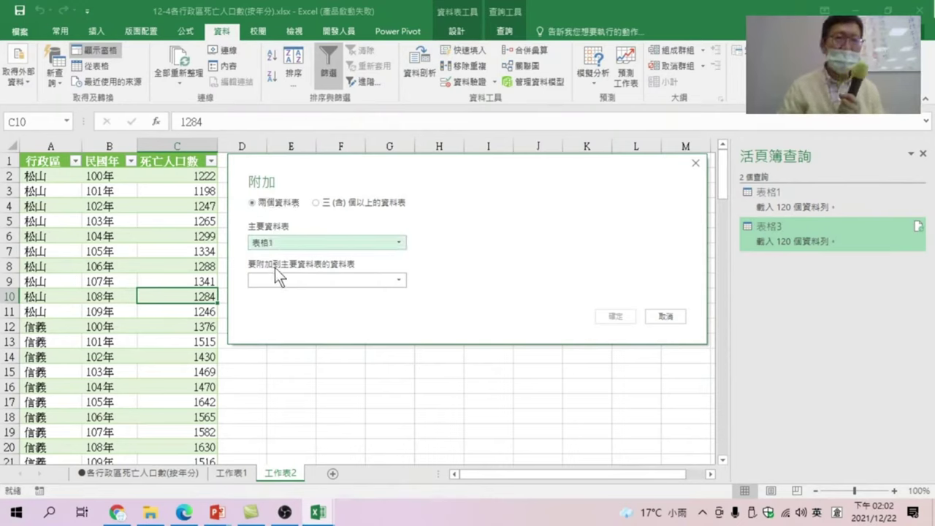
click(280, 281)
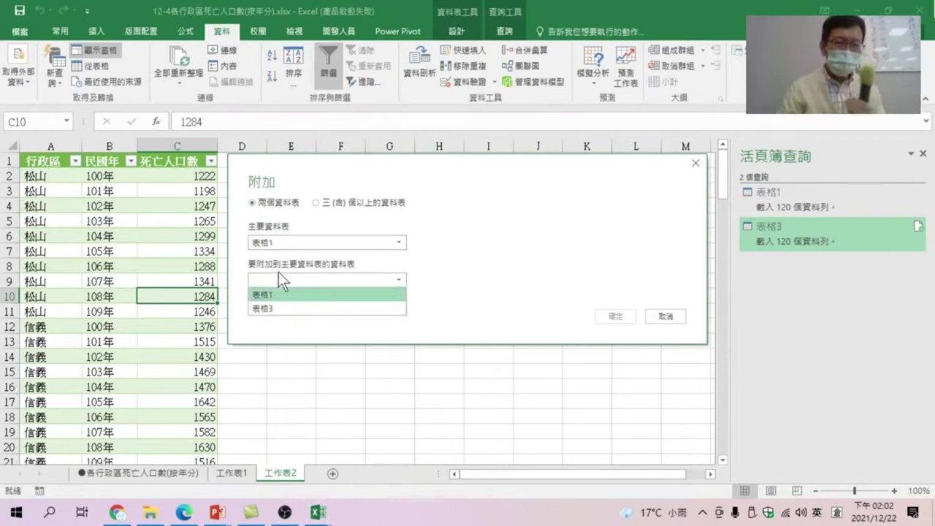
click(269, 310)
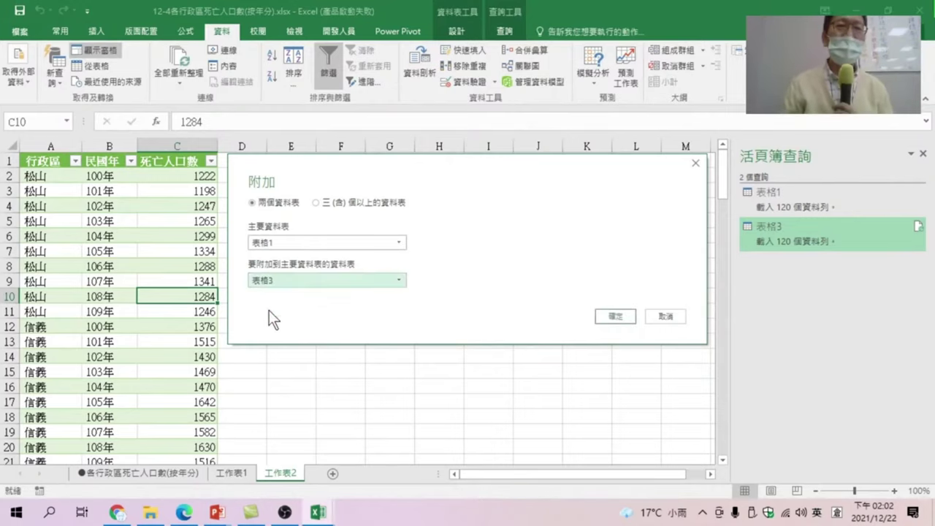
click(616, 316)
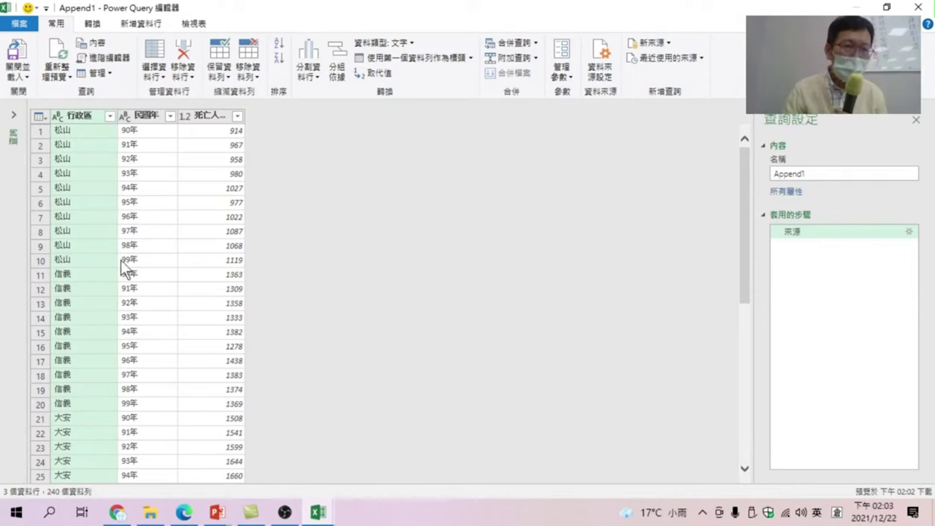
scroll(136, 269, down, 7)
scroll(152, 331, down, 3)
scroll(150, 348, down, 12)
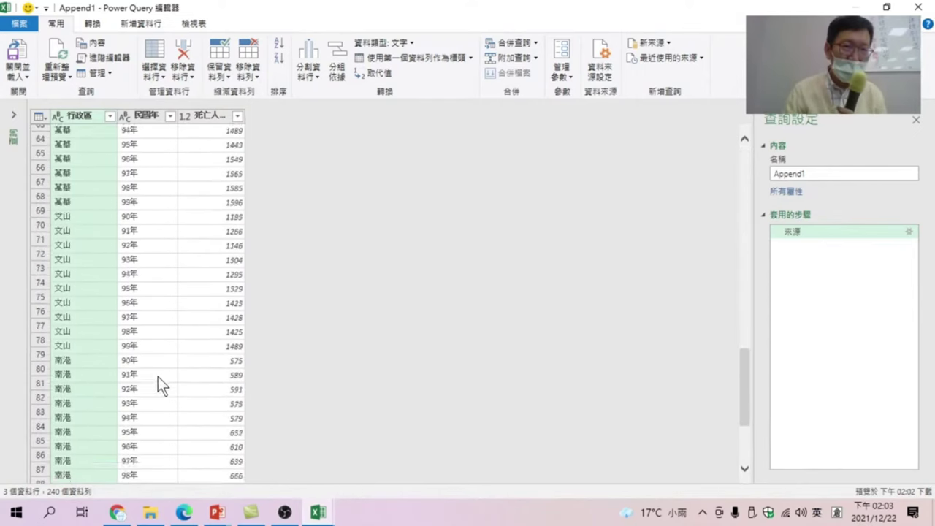
scroll(158, 380, down, 11)
scroll(156, 388, down, 12)
scroll(157, 393, down, 13)
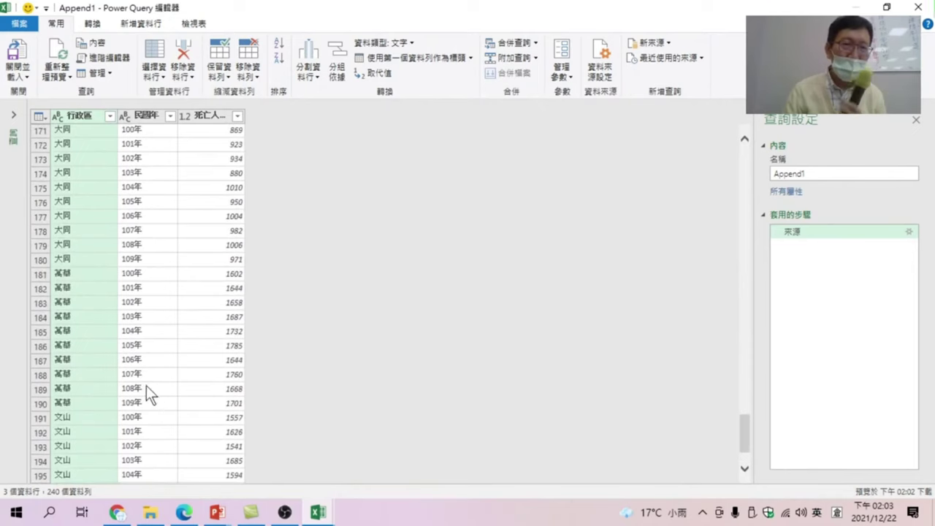
scroll(143, 381, up, 6)
scroll(143, 379, up, 6)
scroll(115, 300, up, 1)
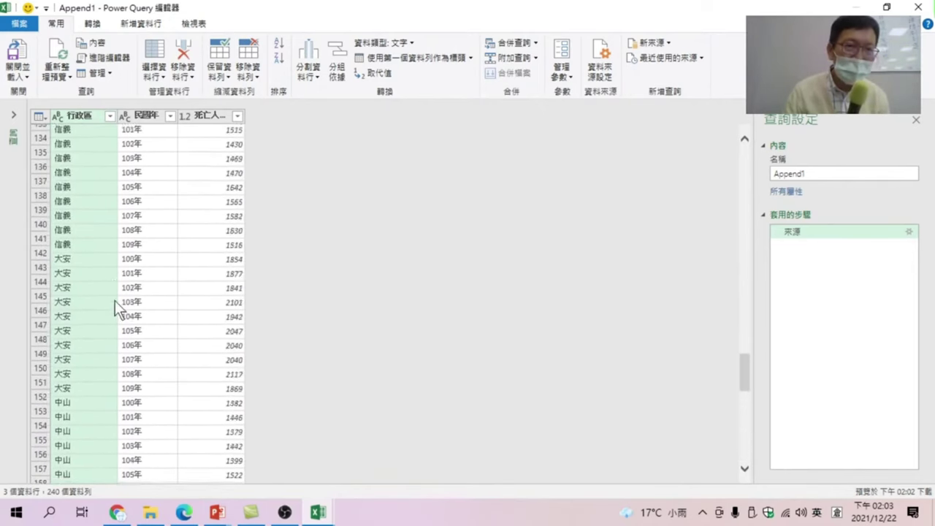
scroll(115, 299, up, 6)
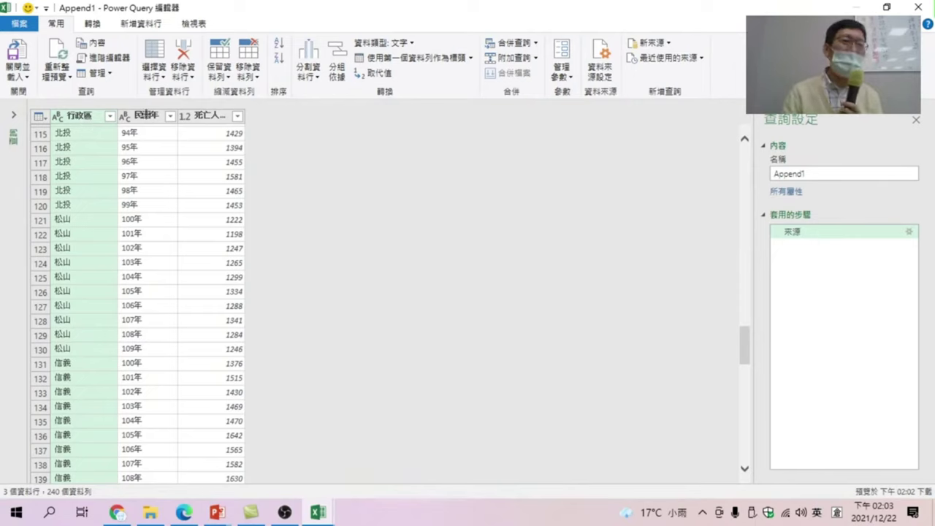
Run a Replace Values on the 行政區 column.
right_click(80, 114)
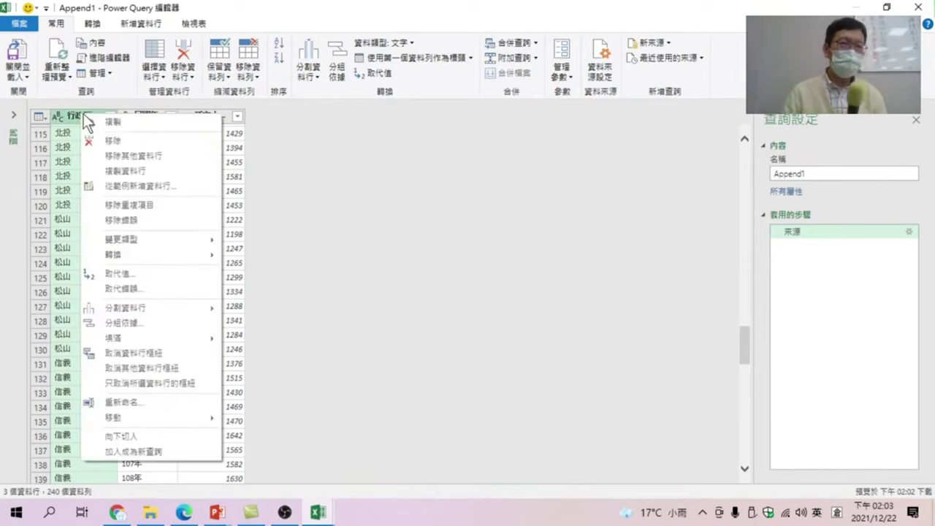
click(131, 275)
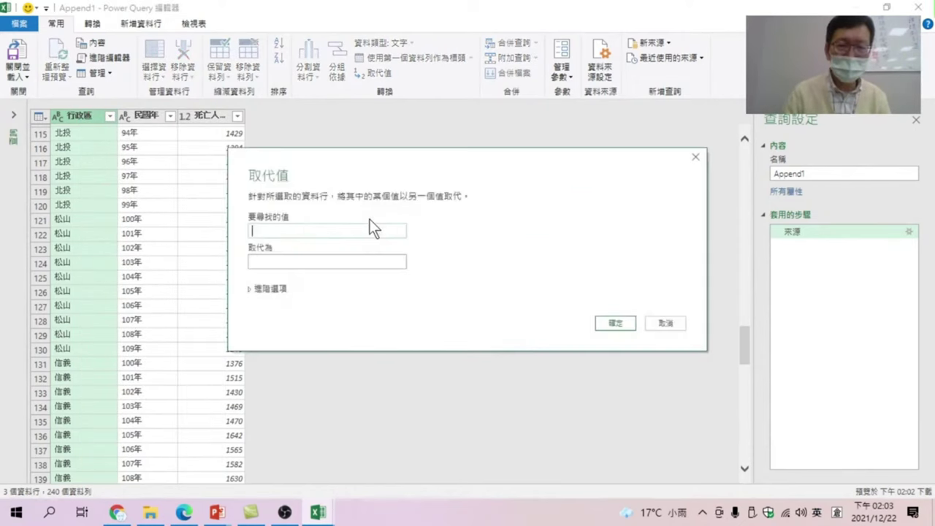
click(274, 261)
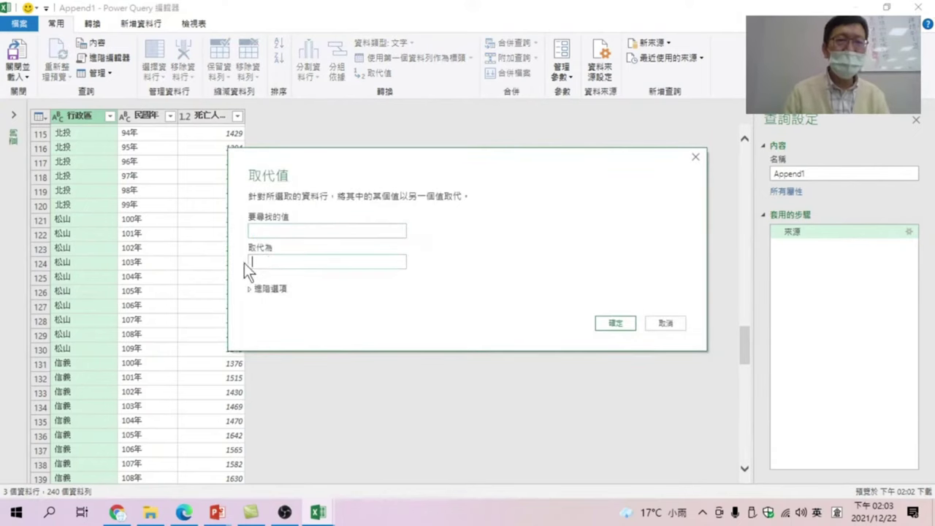
click(614, 323)
Replace values in 民國年 and set the death-count column to whole numbers.
right_click(140, 116)
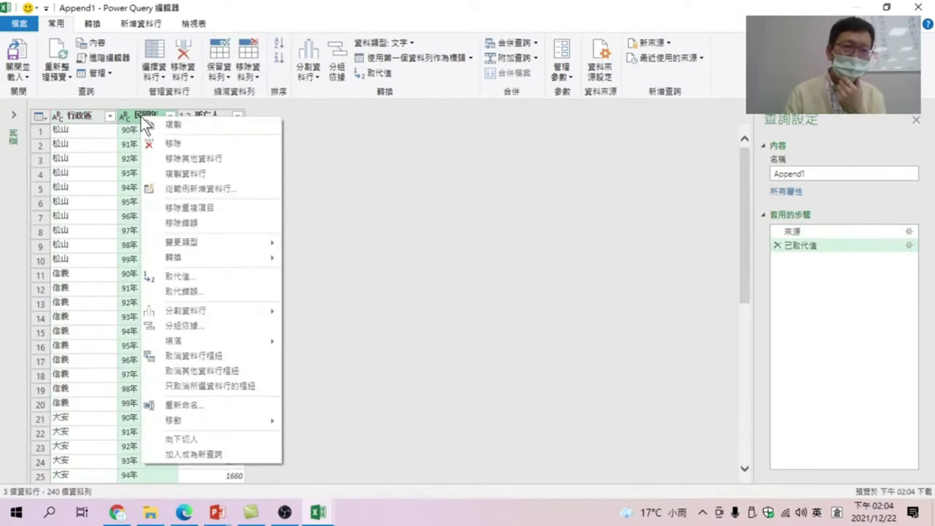
click(191, 276)
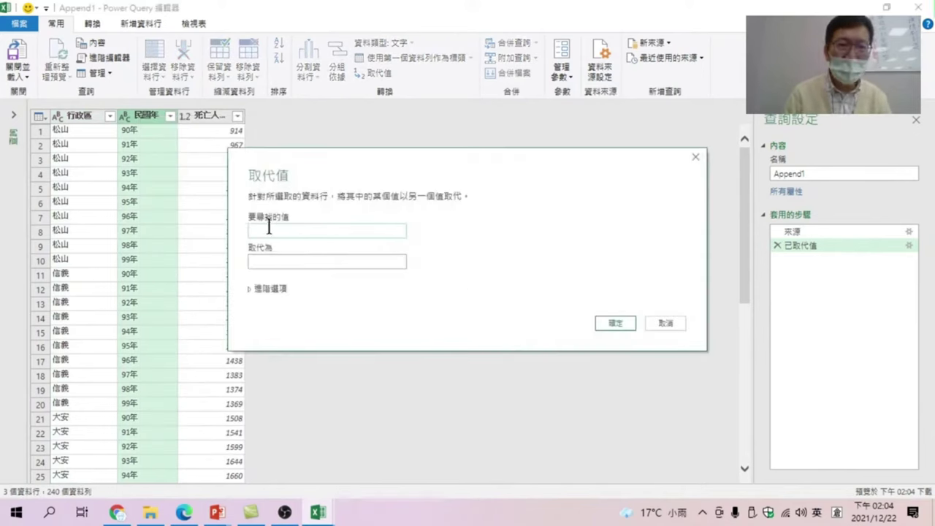
click(288, 264)
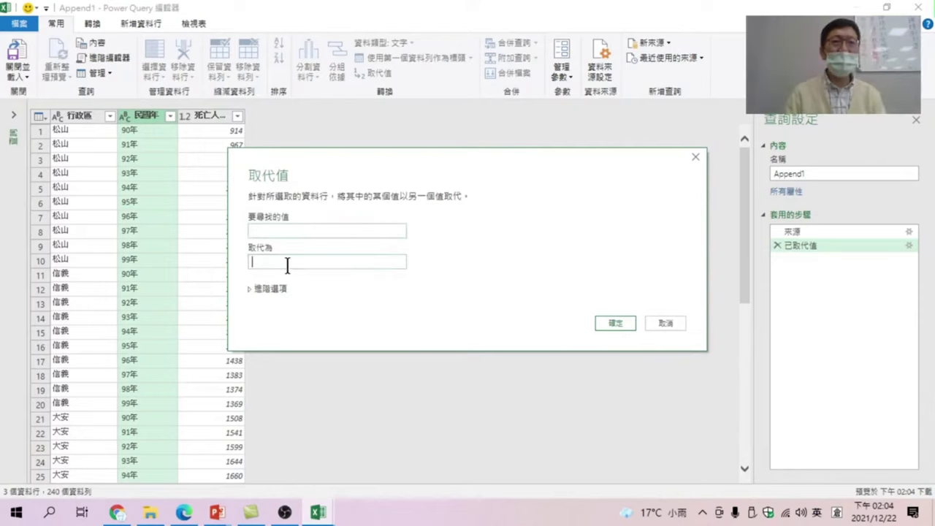
click(597, 326)
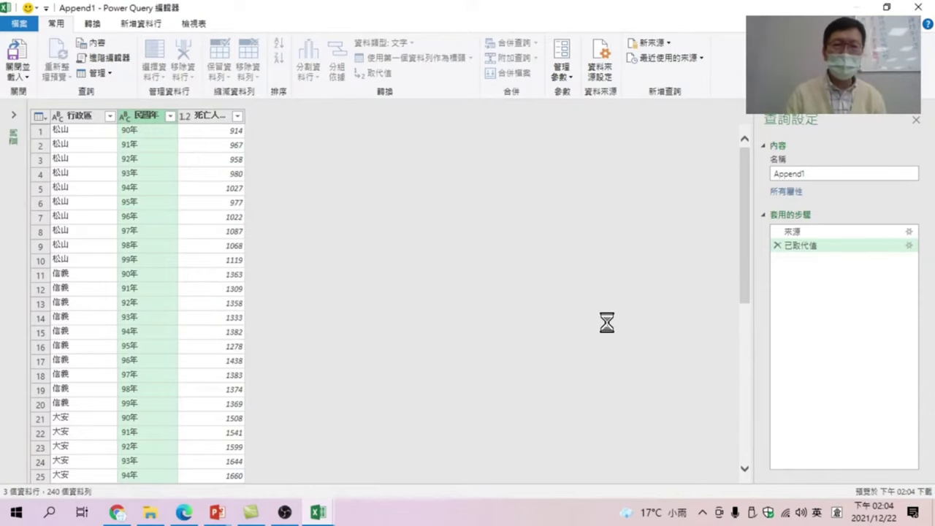
click(183, 116)
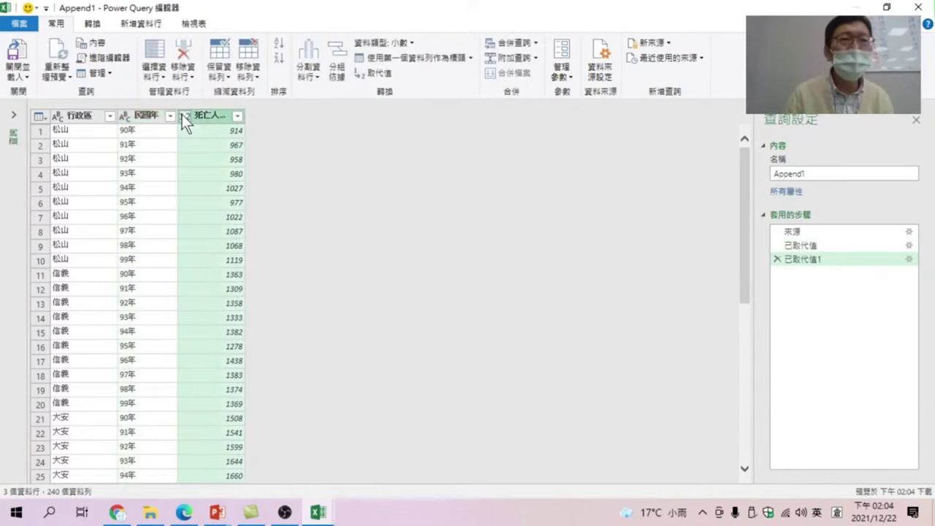
click(212, 161)
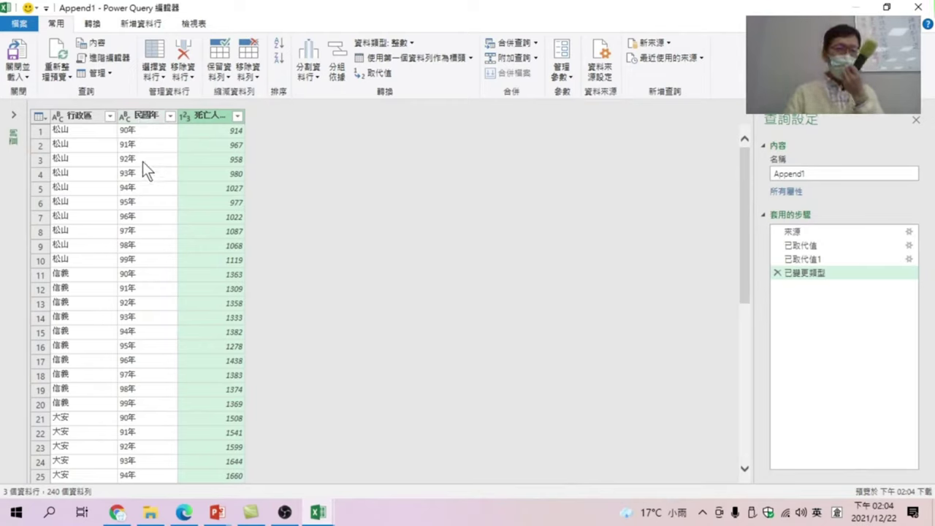
Strip 年 from the 民國年 values, leaving bare year numbers like 90 and 91.
right_click(144, 115)
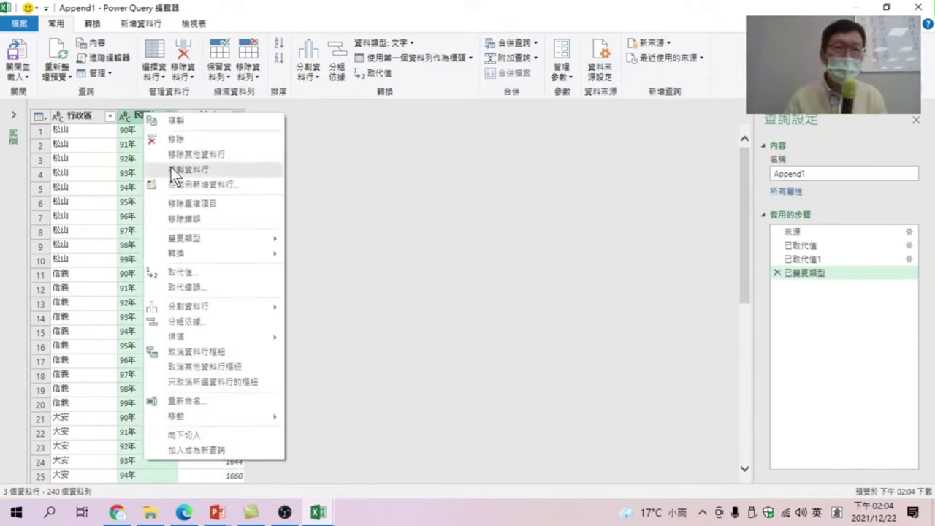
click(187, 271)
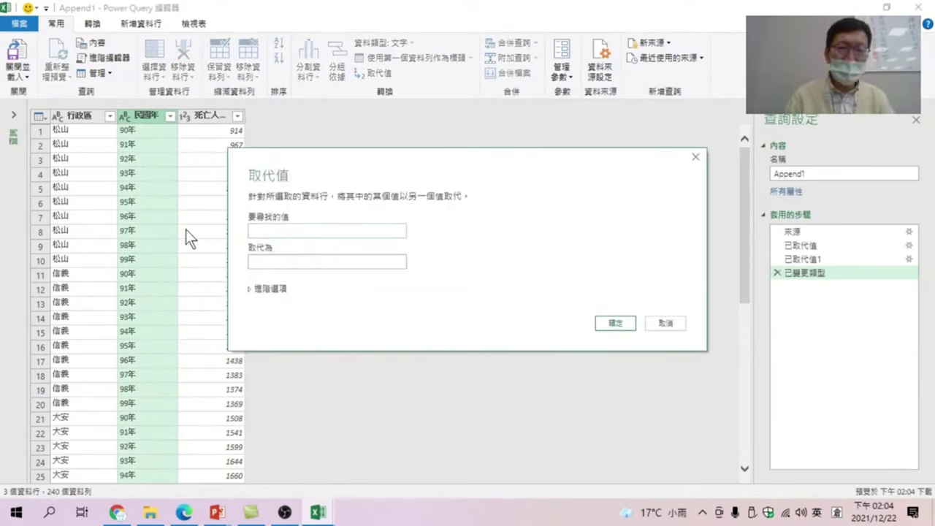
text(人死年)
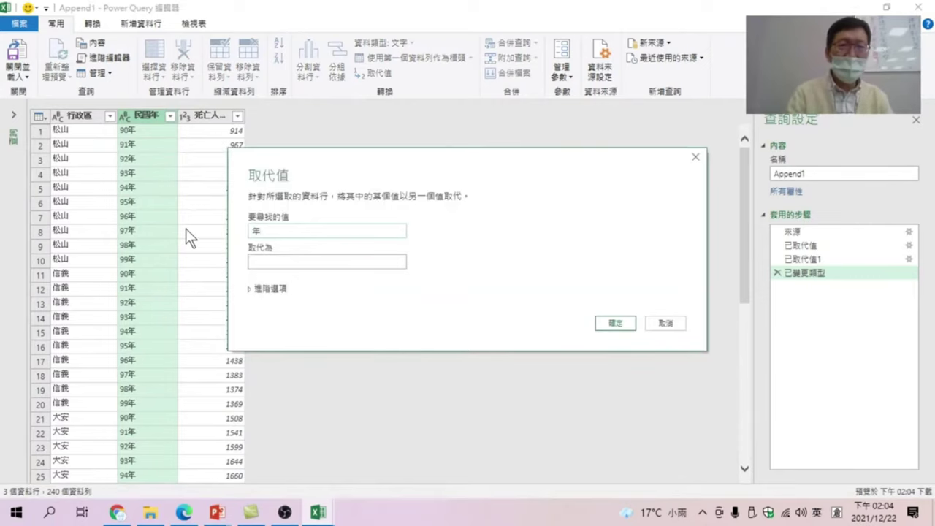
click(614, 324)
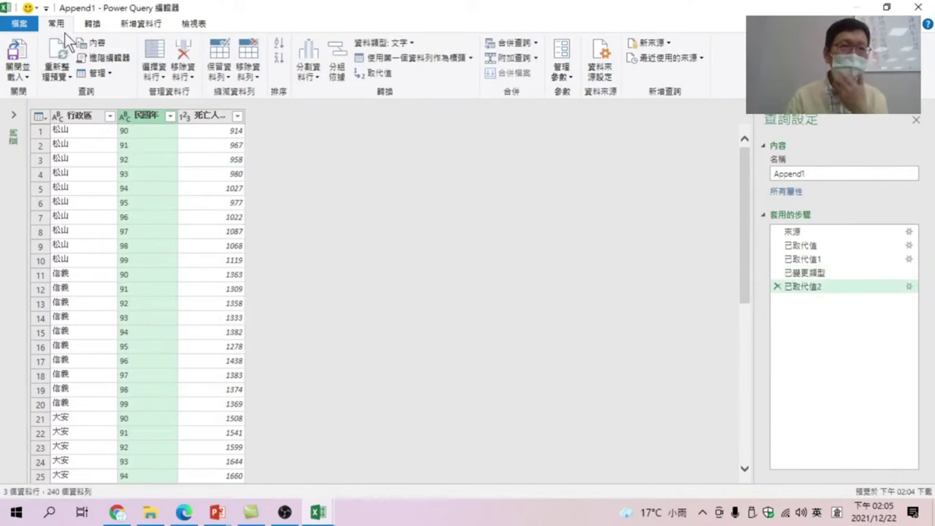
Close & Load Append1 into the workbook and rename the new sheet 死亡人口數.
click(21, 53)
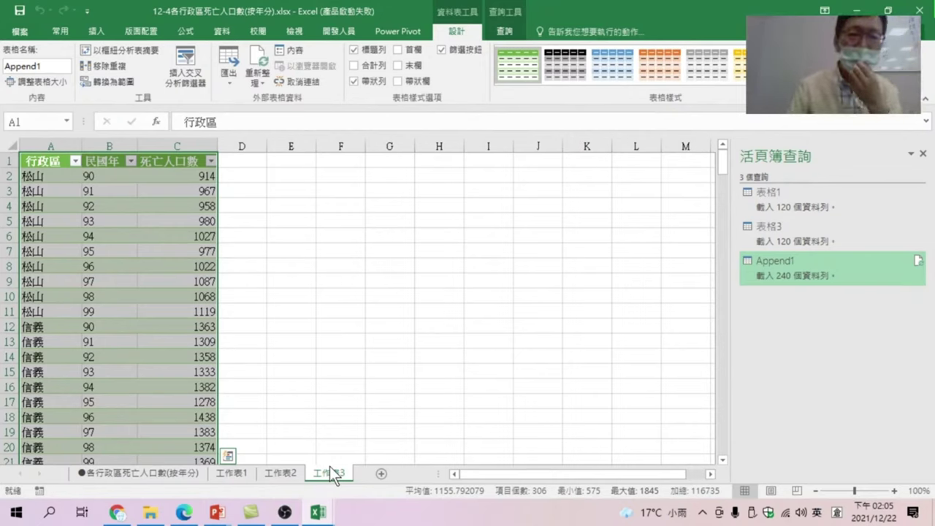
double_click(325, 472)
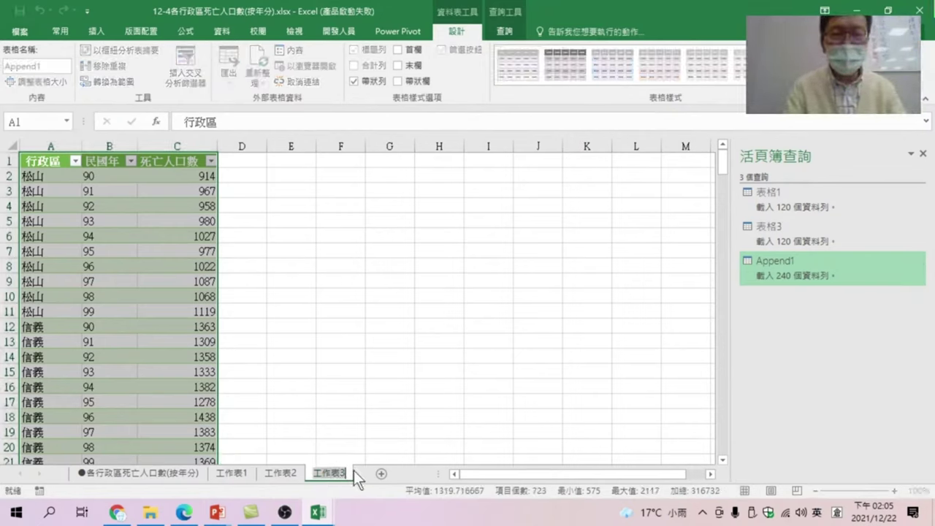
text(一司)
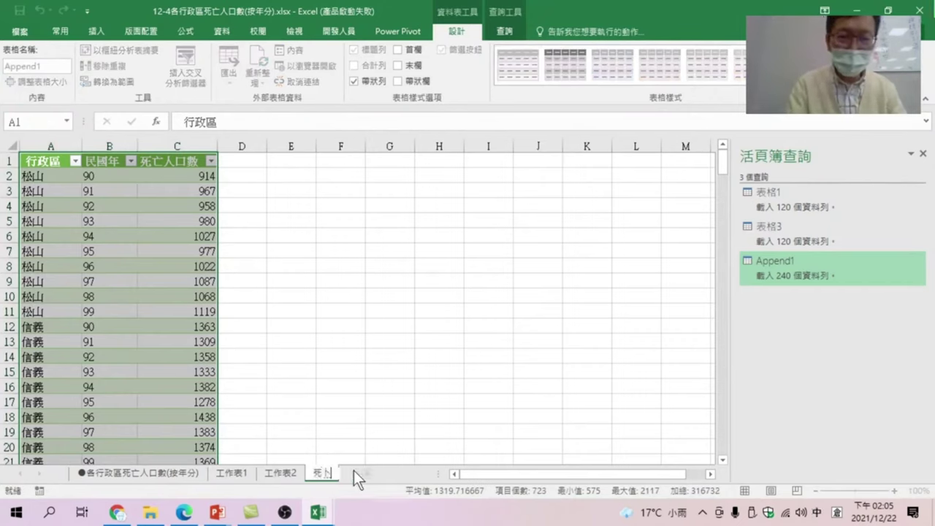
text(人口男女)
key(BackSpace)
key(shift)
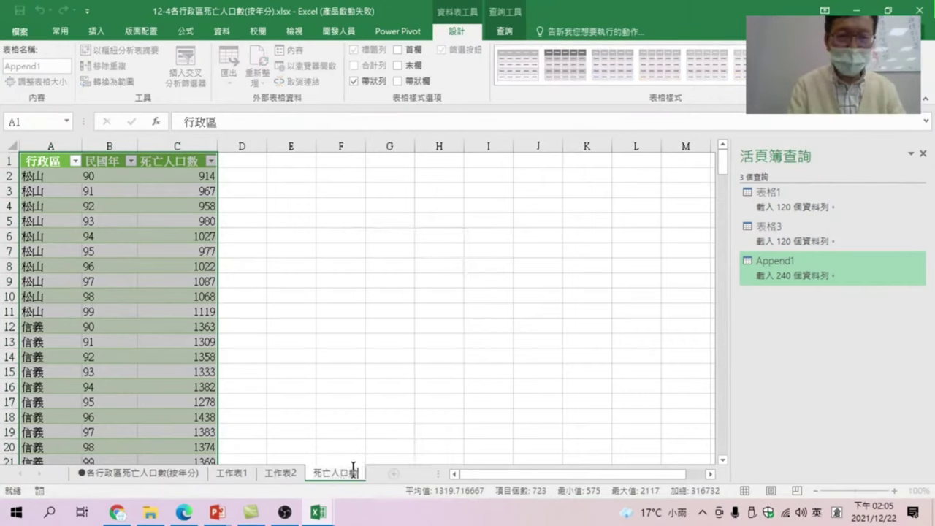
key(Return)
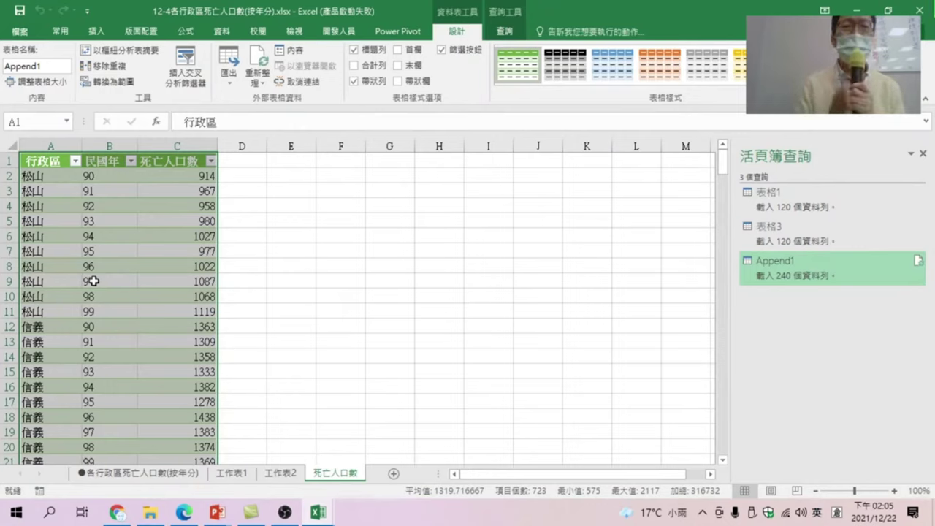
Copy the 死亡人口數 sheet to the end of 20211222_People2.xlsx.
right_click(332, 473)
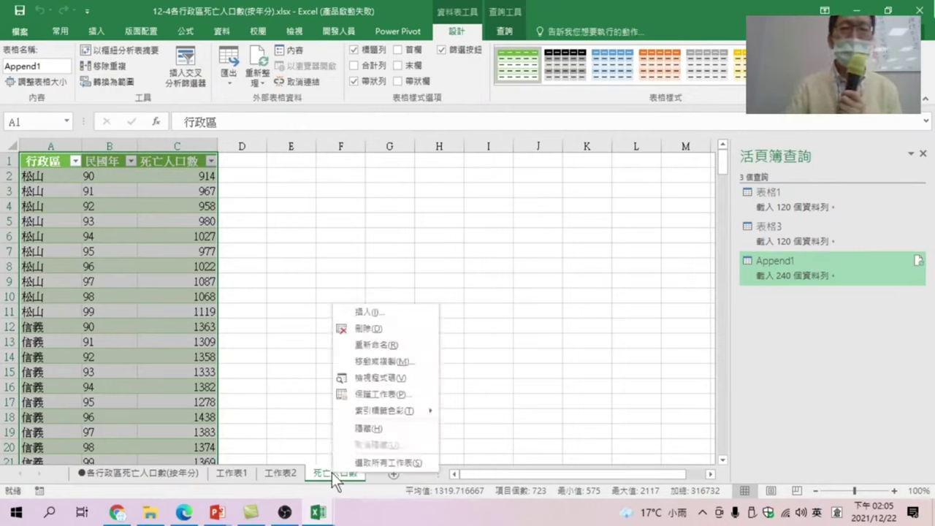
click(372, 363)
click(330, 305)
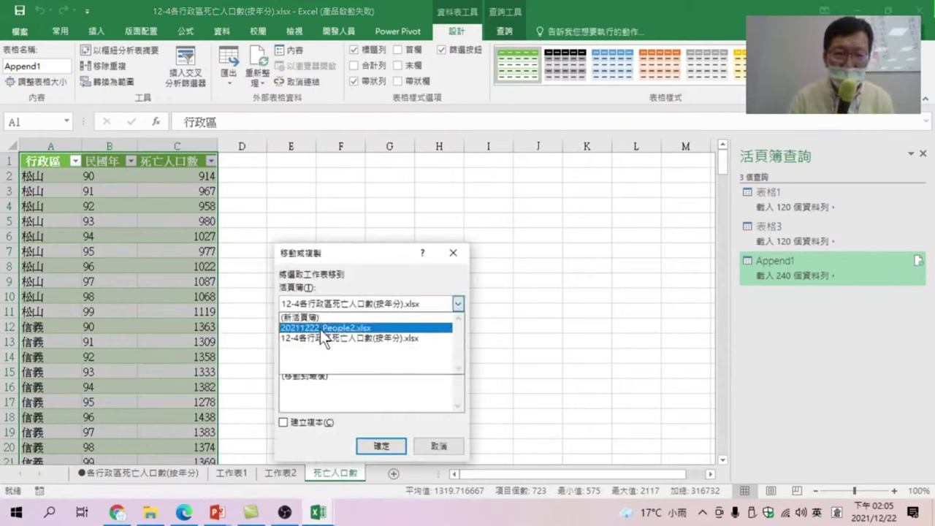
click(317, 327)
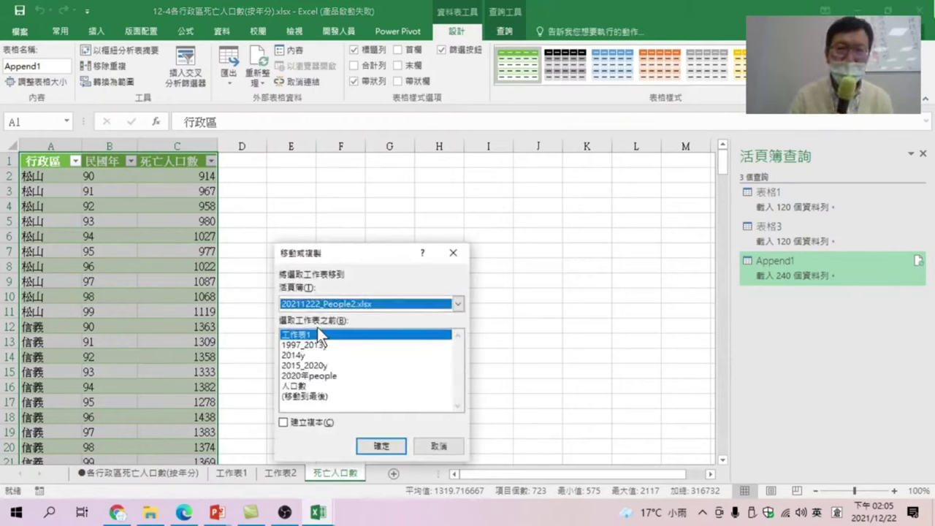
click(307, 396)
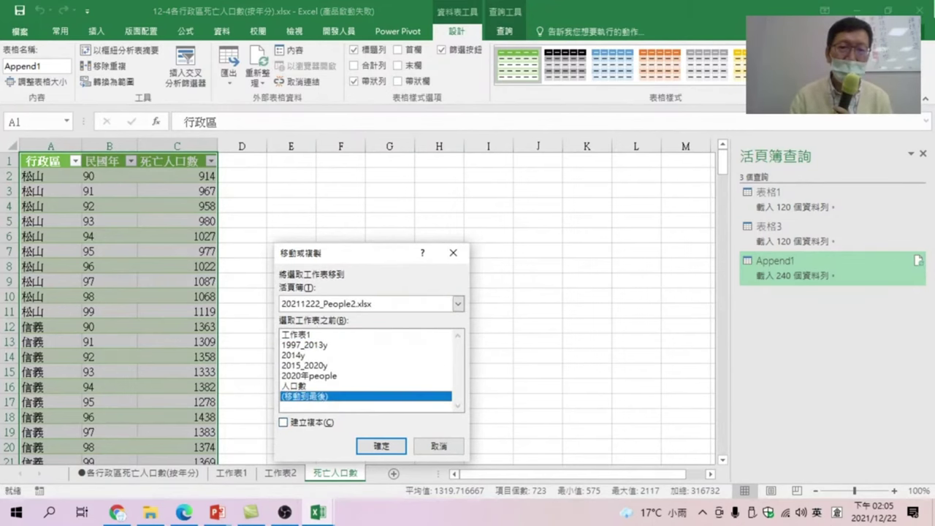
click(283, 422)
click(376, 445)
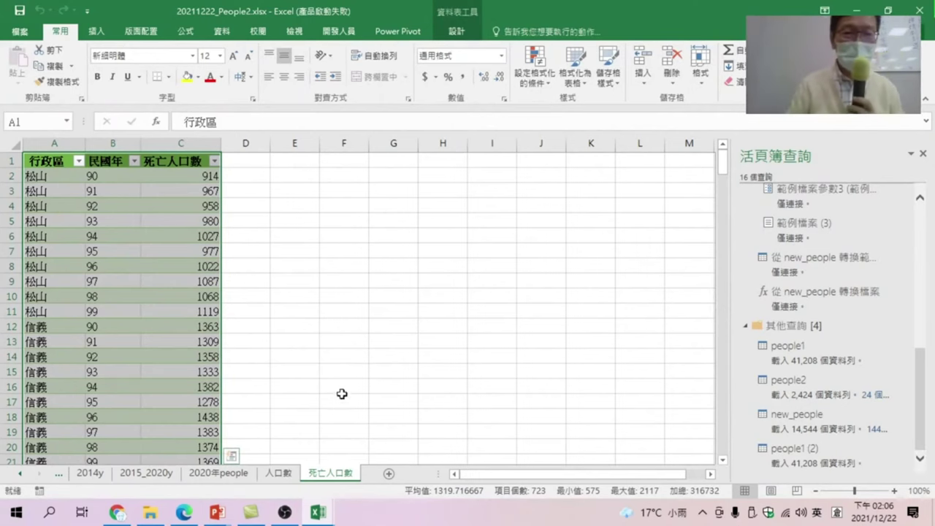
Save and close the 12-4 workbook, returning to the workbooks folder.
click(318, 512)
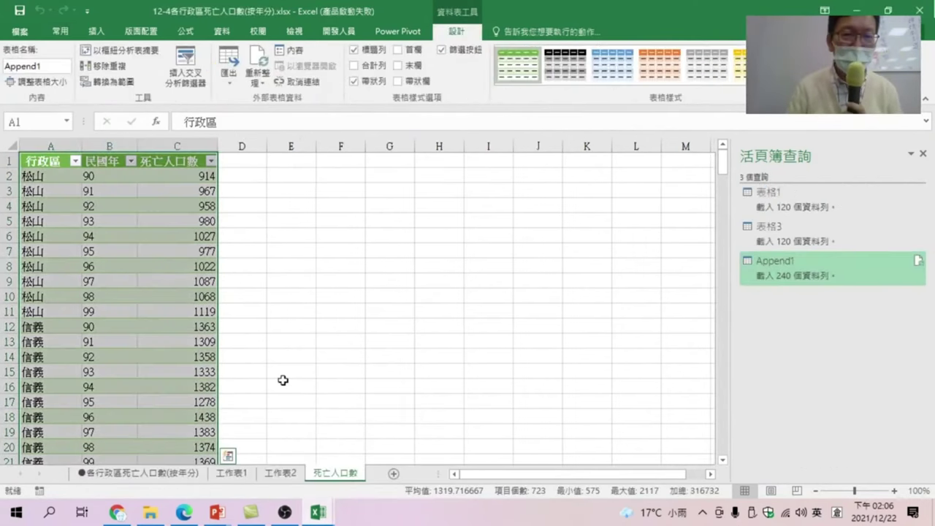
click(20, 12)
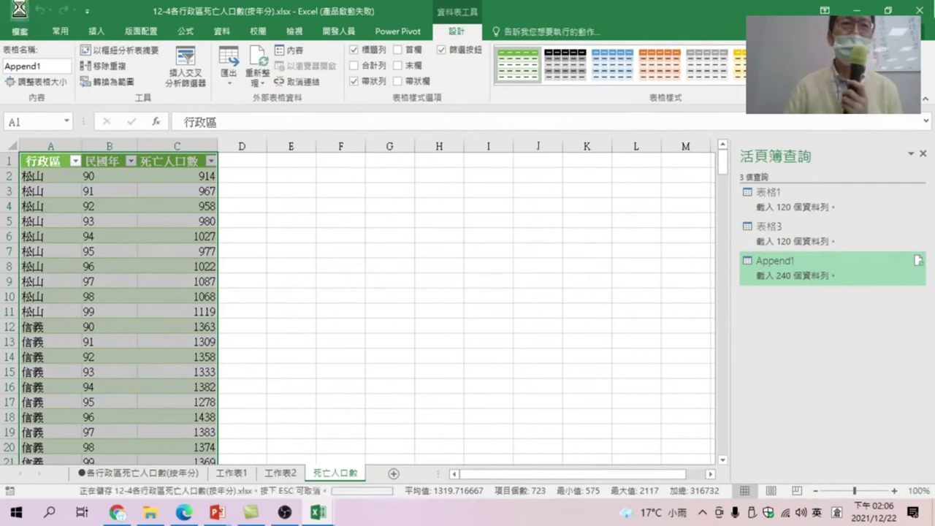
click(920, 11)
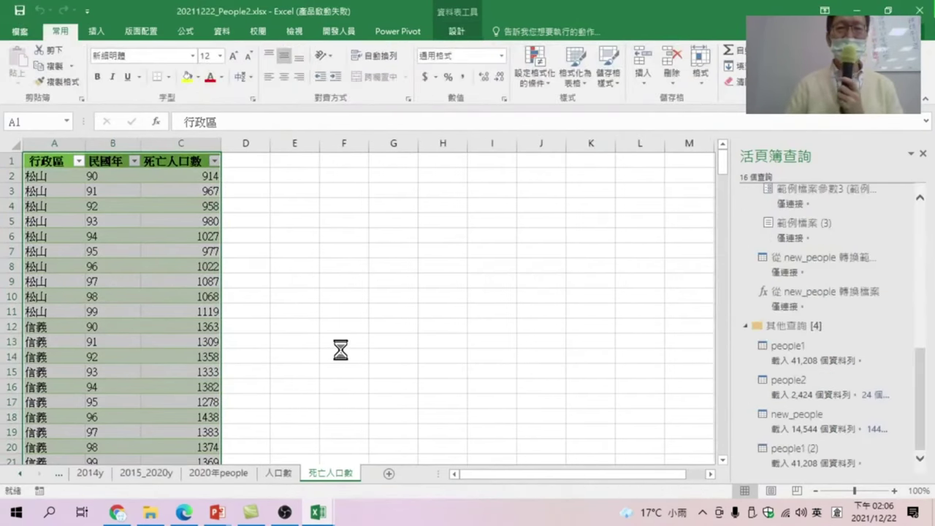
click(150, 512)
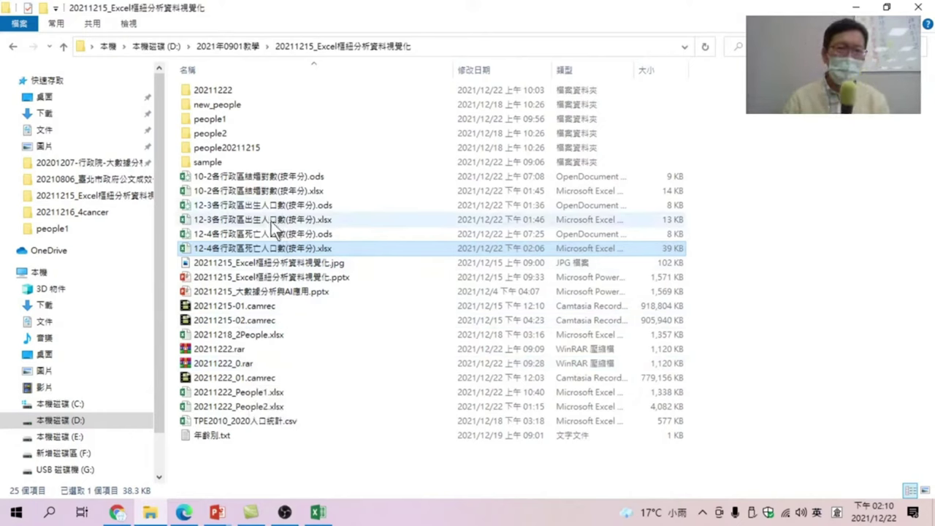
Open 12-3各行政區出生人口數(按年分).xlsx from File Explorer.
double_click(271, 219)
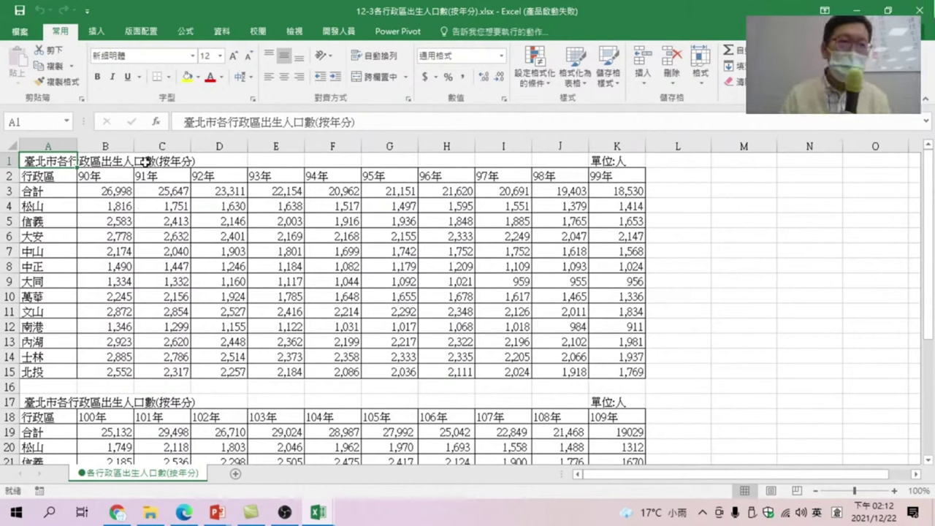
Turn the 90–99年 birth-count range A2:K15 into table 表格1 via From Table/Range.
mouse_move(40, 177)
mouse_down()
mouse_move(561, 361)
mouse_move(613, 370)
mouse_up()
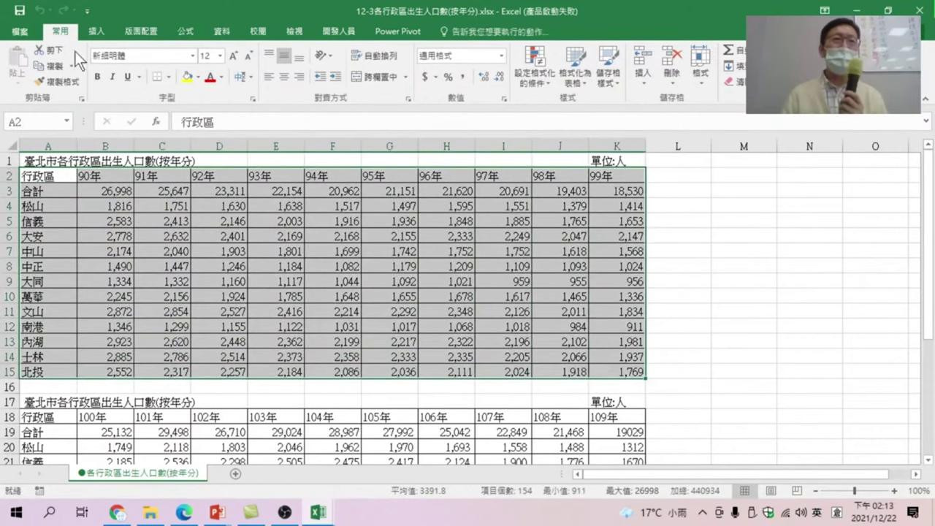
click(225, 31)
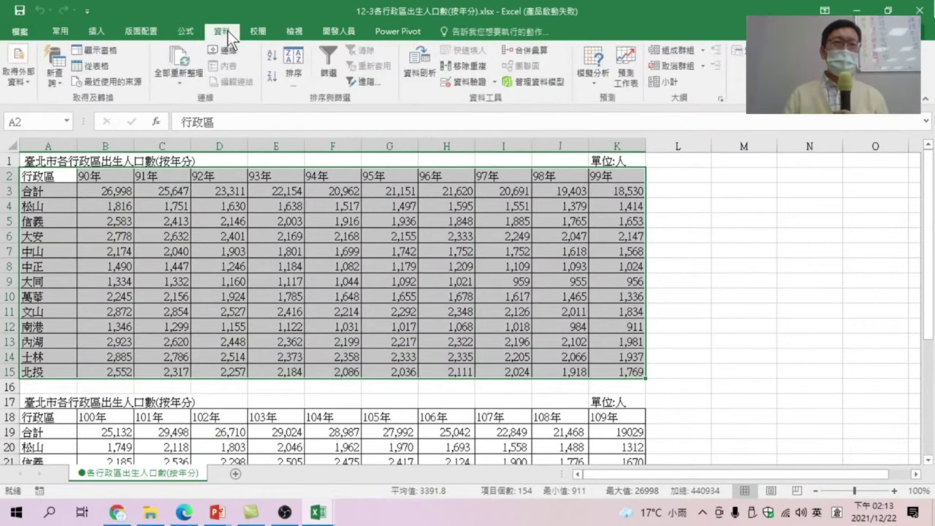
click(95, 66)
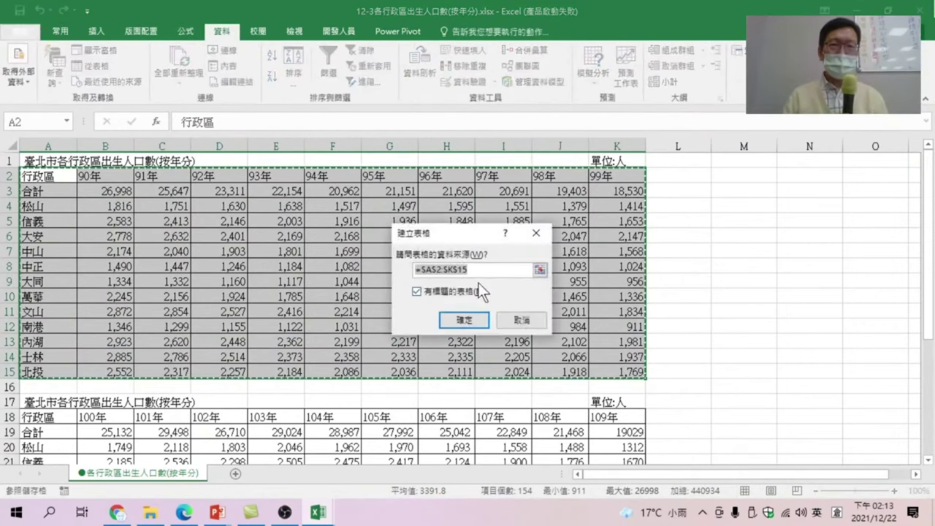
click(462, 318)
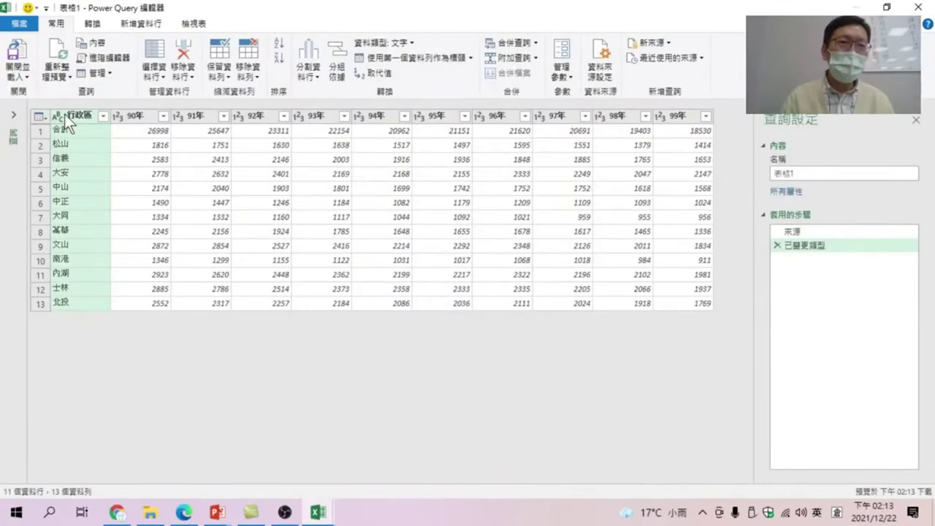
Filter the 合計 total row out of the 行政區 column.
right_click(66, 113)
click(315, 391)
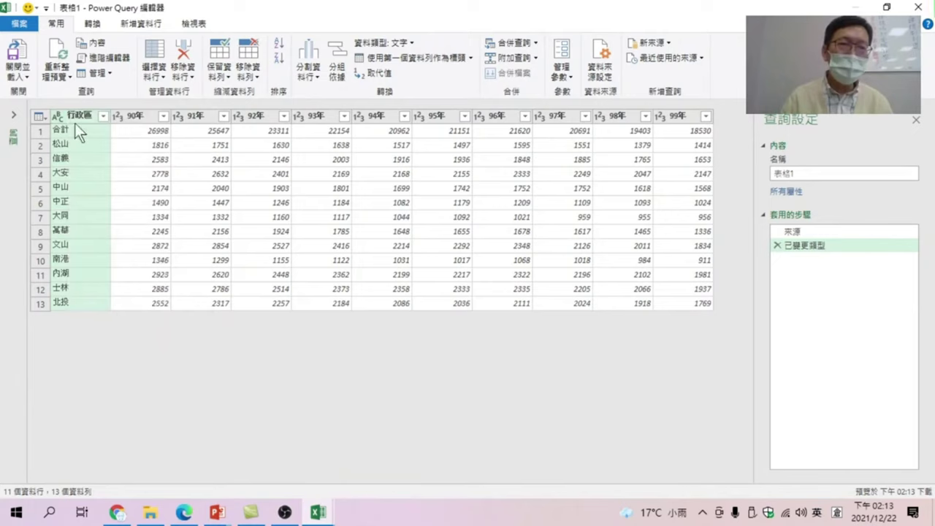
click(102, 114)
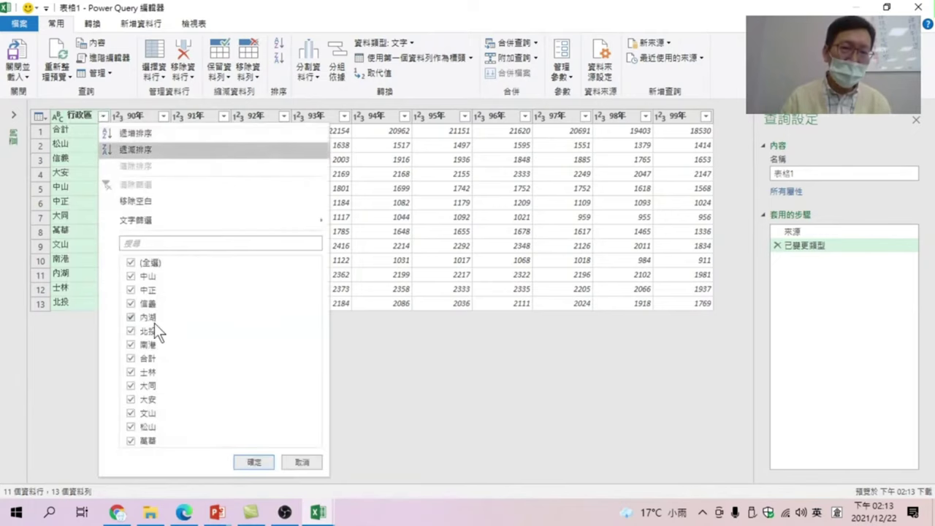
click(131, 359)
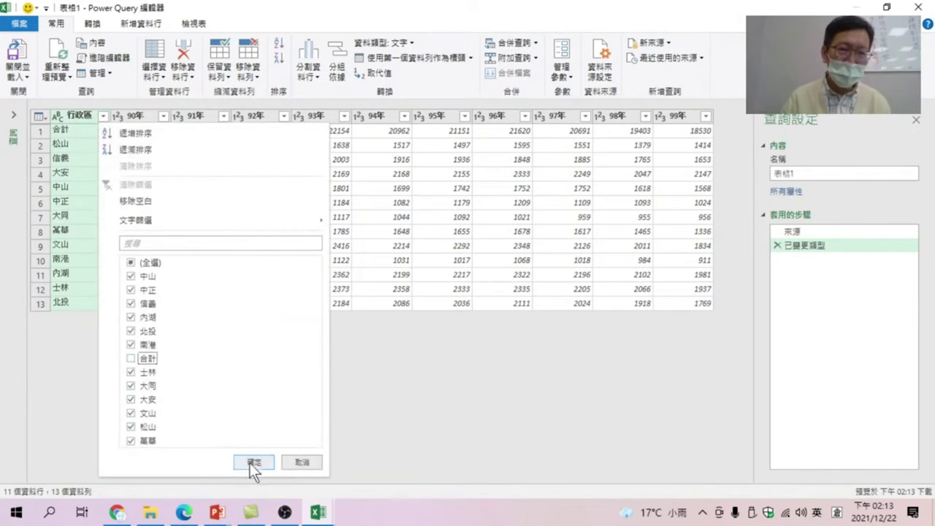
click(252, 461)
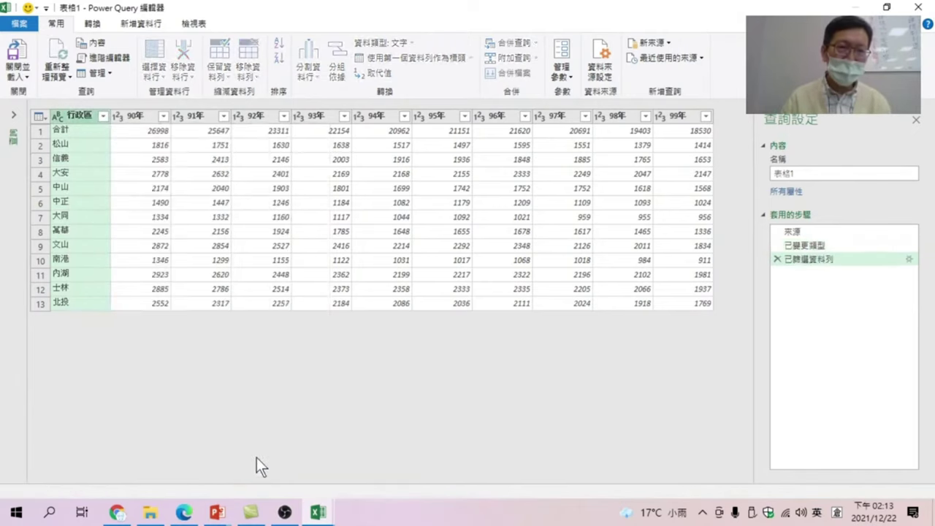
Select the year columns 90年 through 99年.
click(138, 114)
shift+click(668, 117)
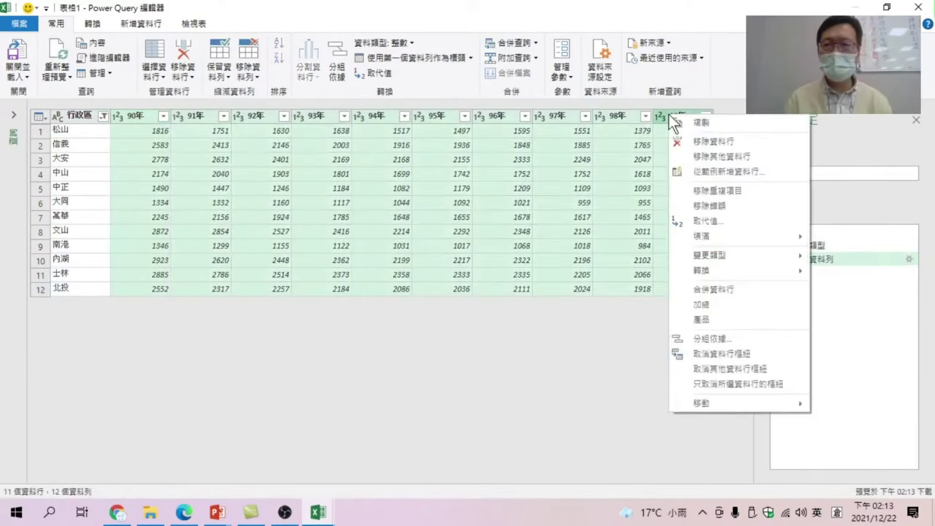
right_click(669, 115)
mouse_move(715, 269)
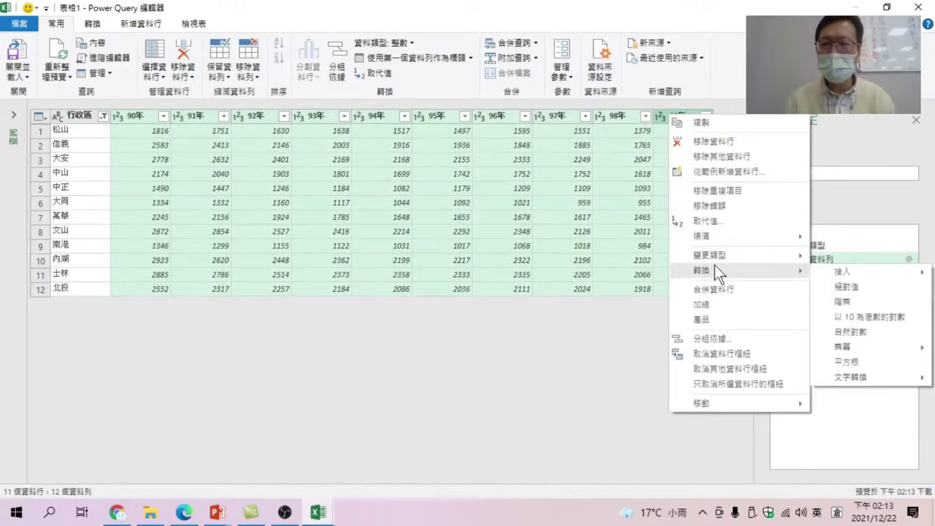
click(93, 24)
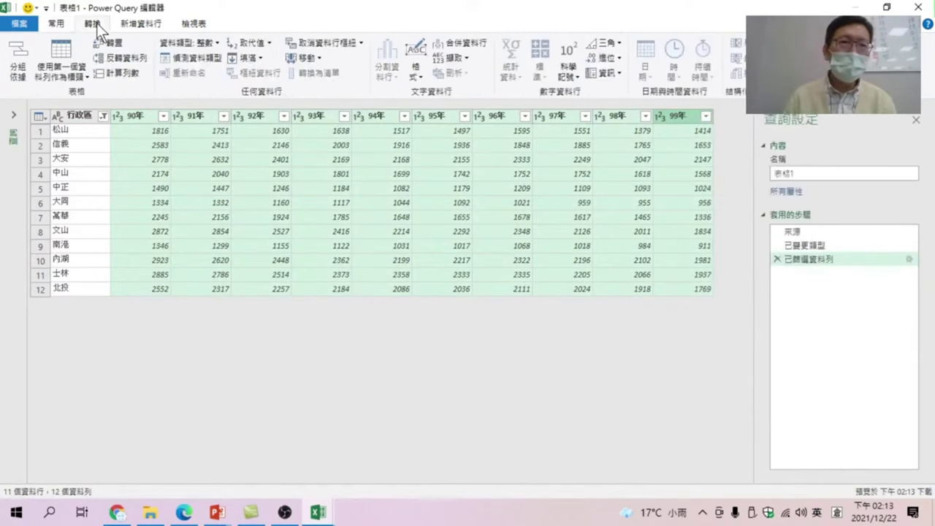
Unpivot the 90年–99年 columns into 屬性 and 值 rows.
click(320, 42)
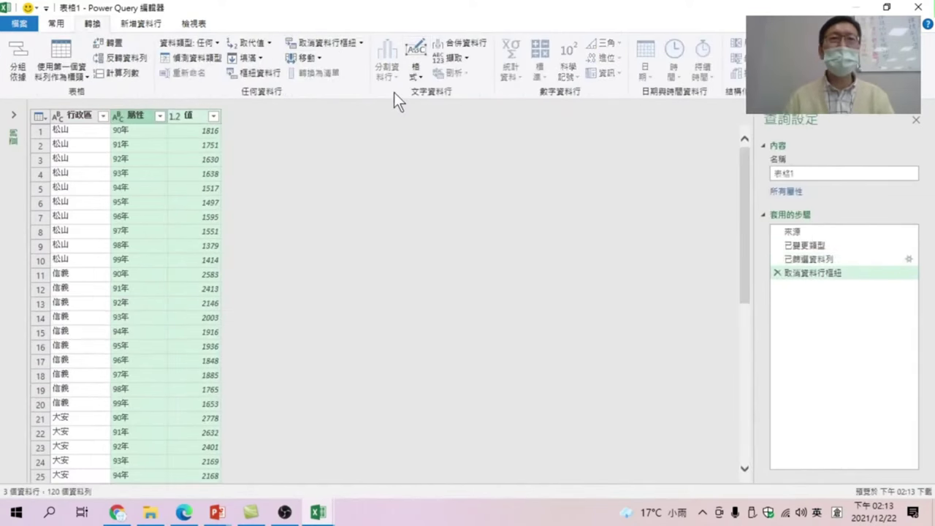
click(131, 114)
right_click(133, 113)
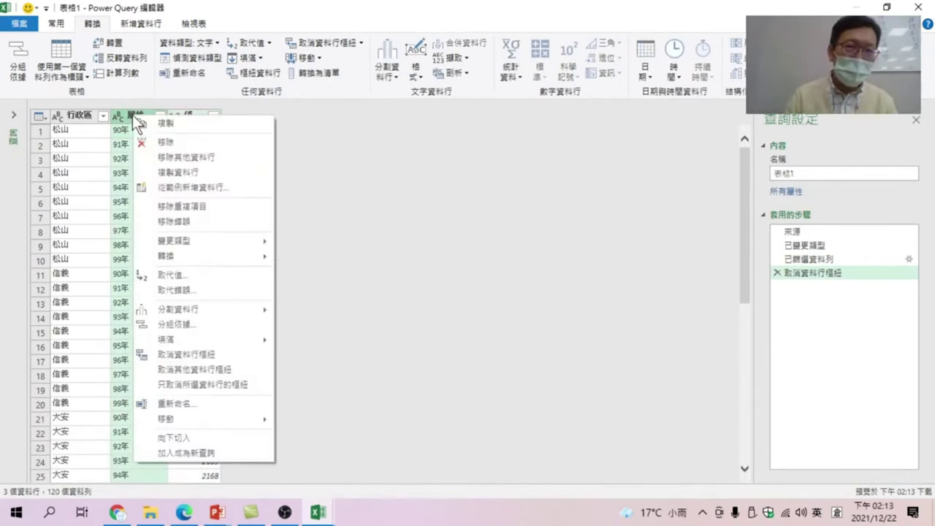
click(182, 275)
text(o)
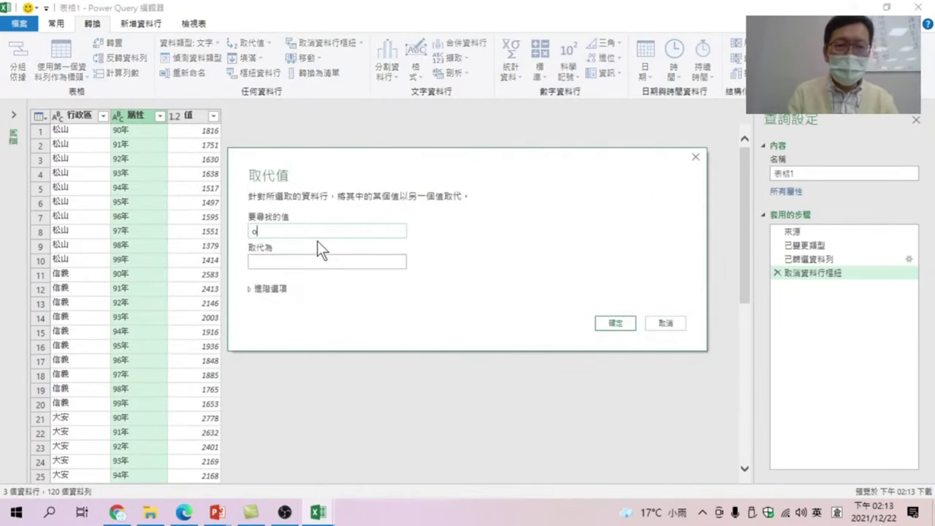
key(BackSpace)
key(shift)
text(年)
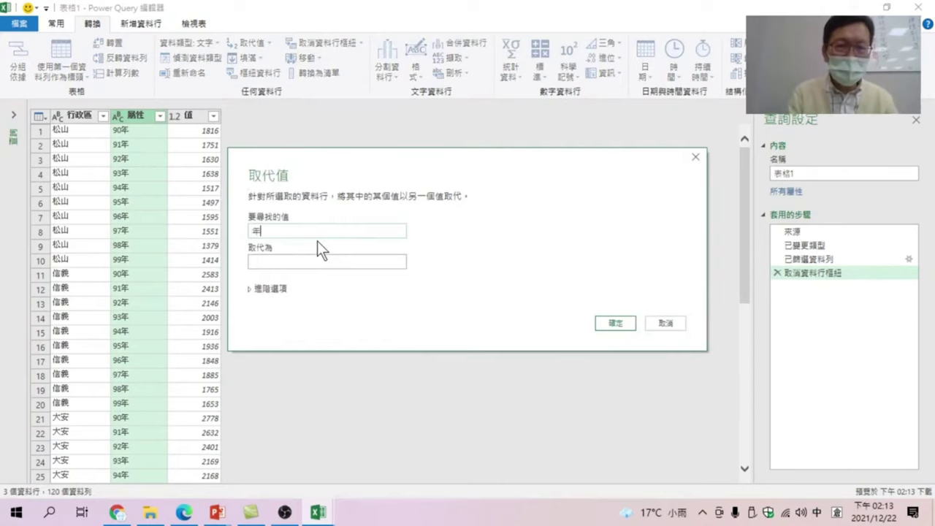
key(shift)
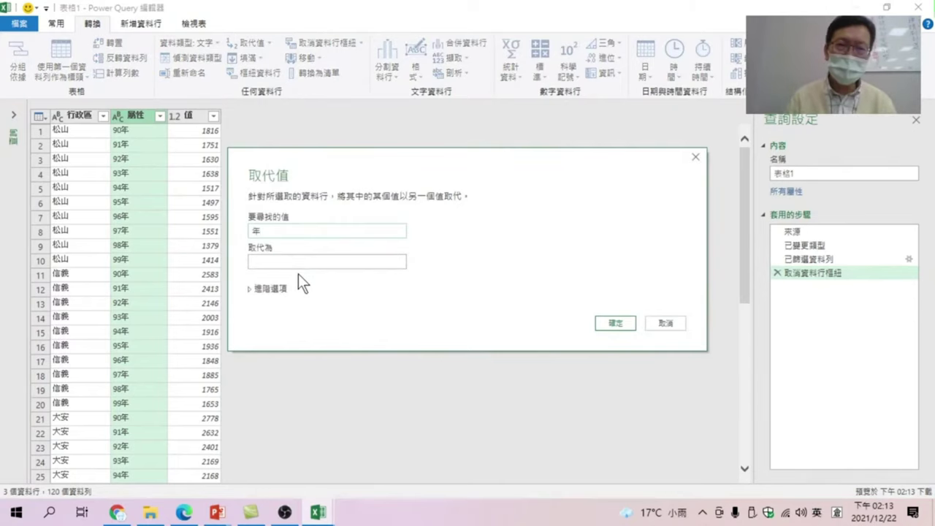
click(680, 324)
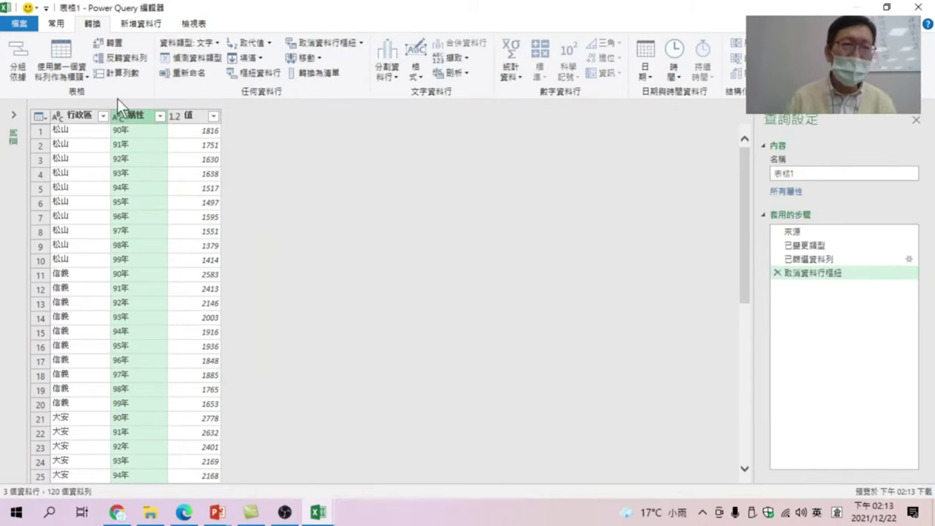
Rename the 屬性 column to 民國年.
right_click(134, 117)
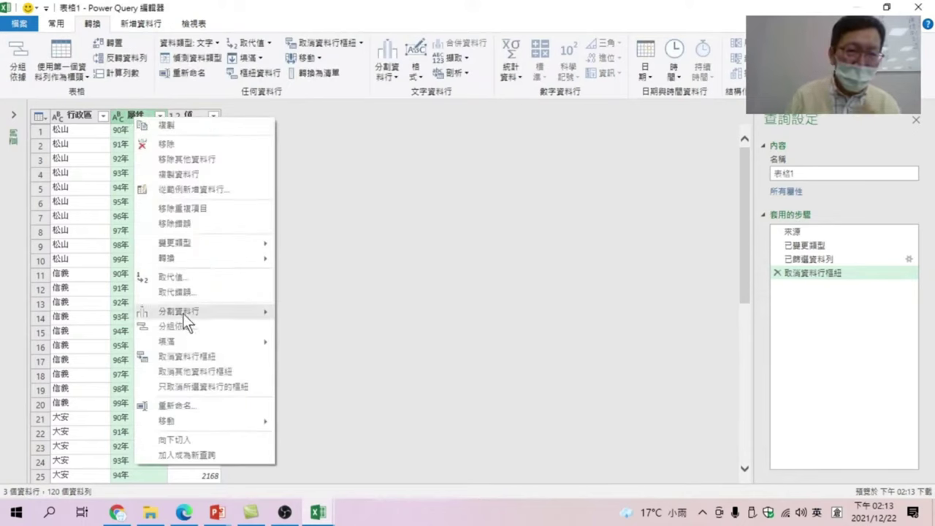
click(181, 407)
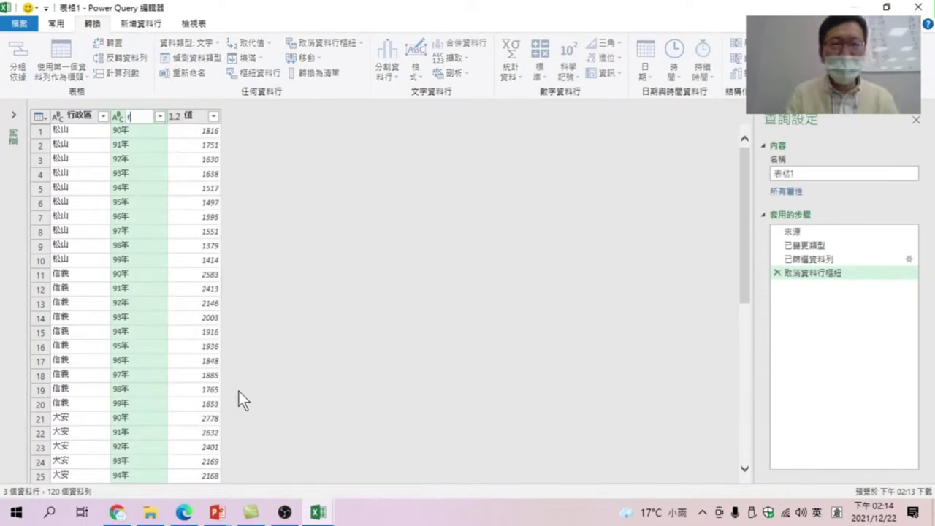
key(shift)
text(民國年)
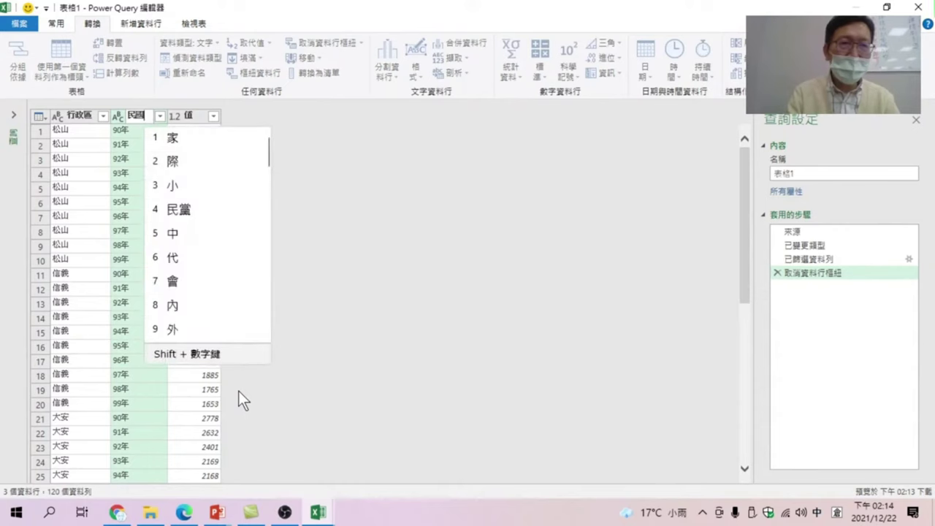
key(shift)
key(Return)
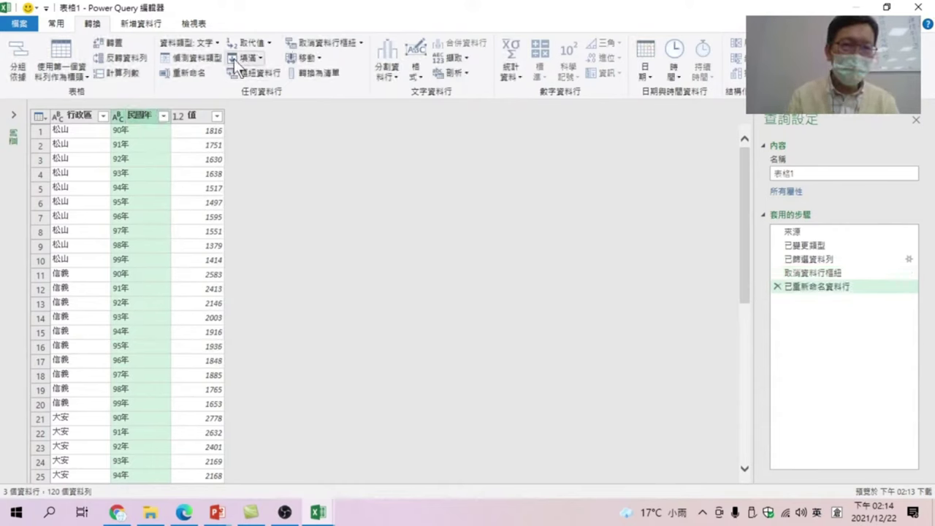
Rename the value column to 出生人口數 and make it Whole Number.
right_click(193, 115)
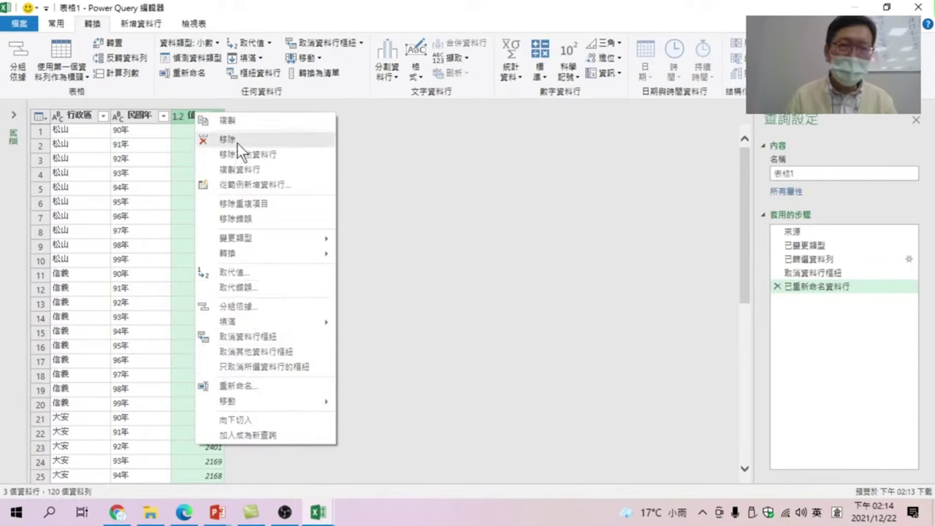
click(249, 385)
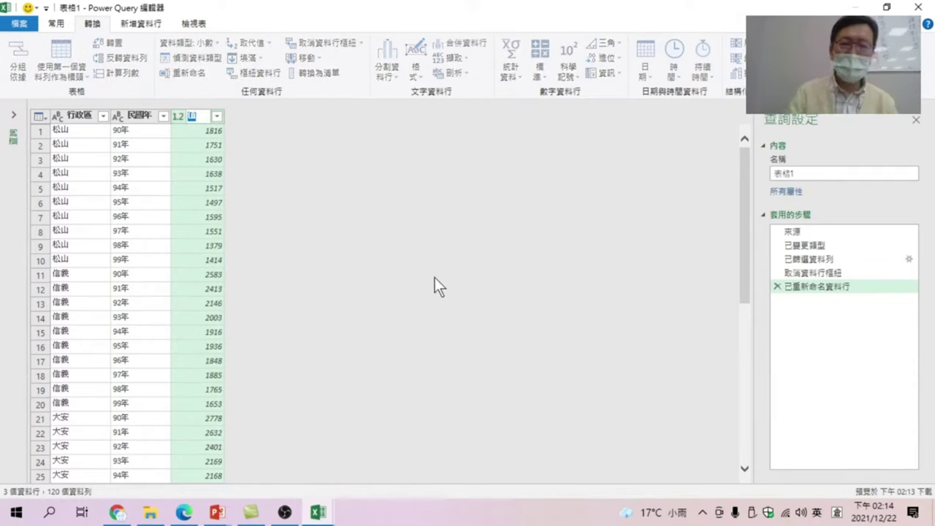
text(ㄐ中女)
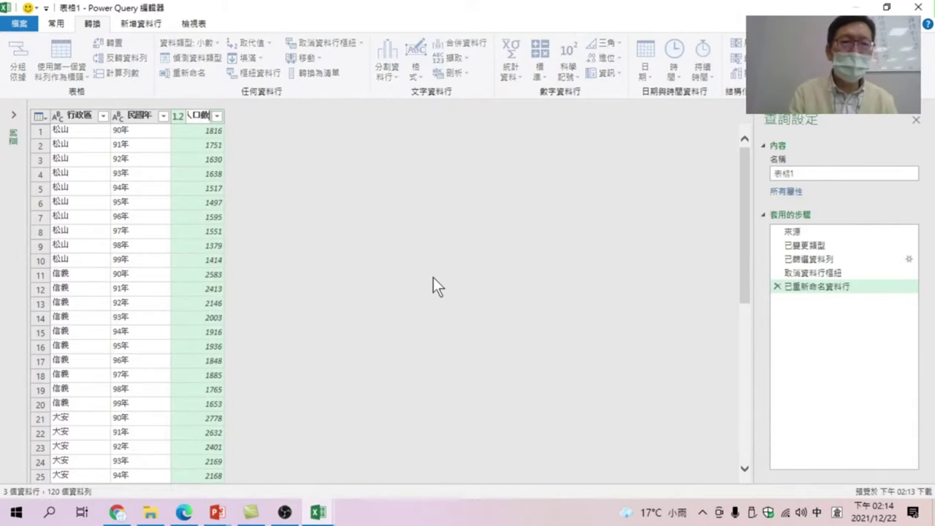
key(Return)
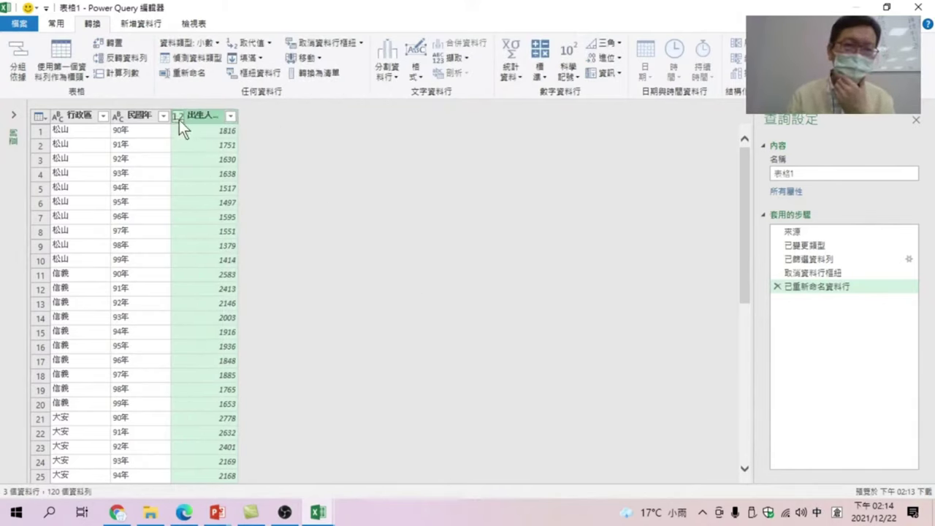
click(179, 116)
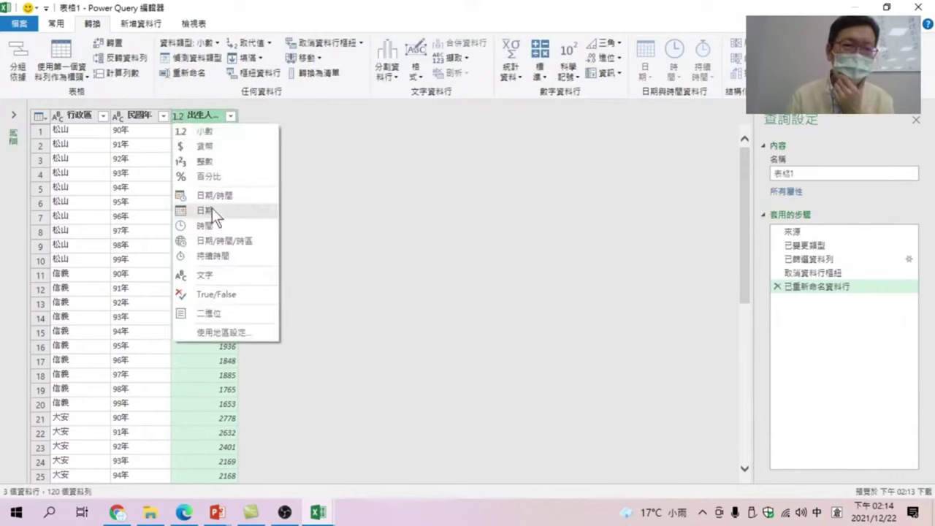
click(208, 162)
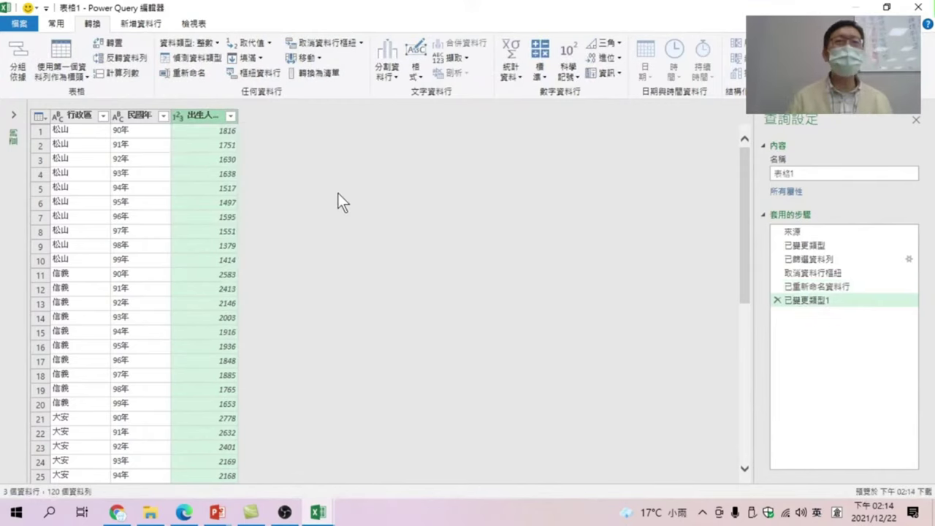
click(59, 24)
Load the query to 工作表1, then select A18:K31 on the 各行政區出生人口數(按年分) sheet.
click(29, 52)
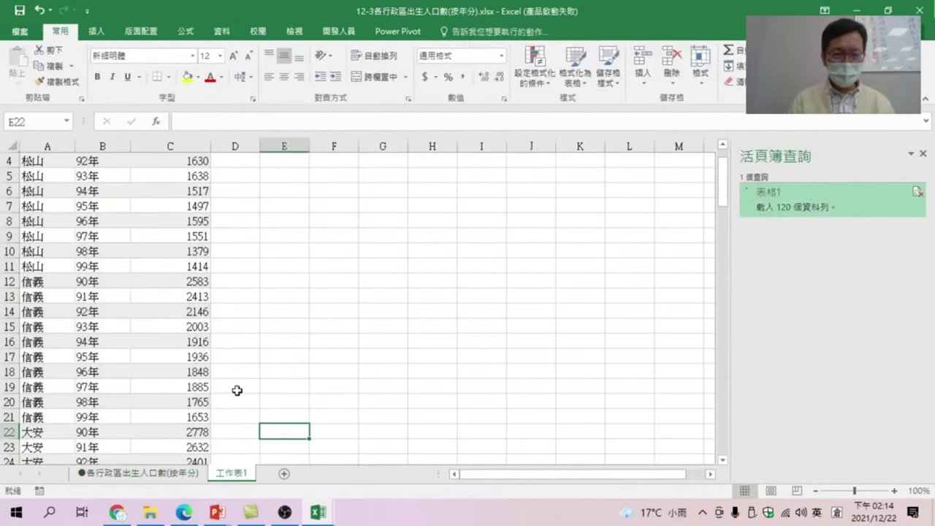
click(145, 250)
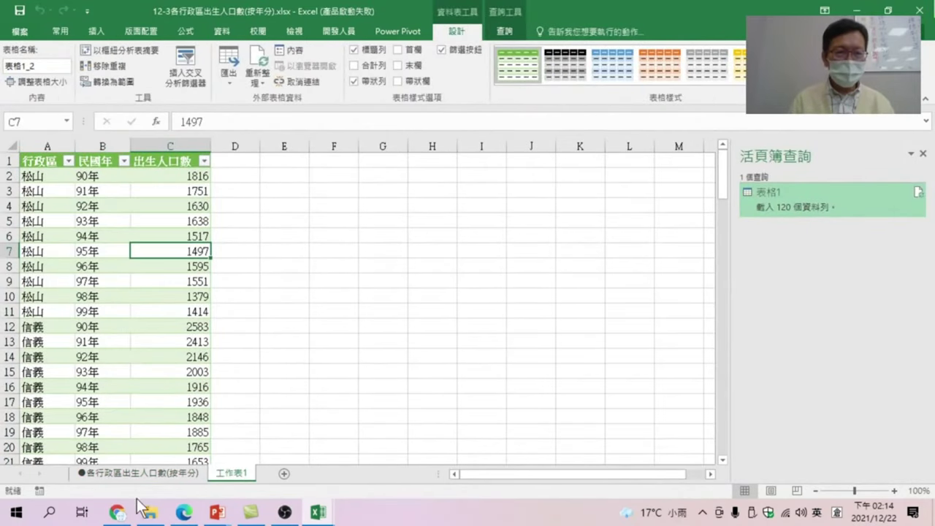
click(150, 474)
click(161, 433)
scroll(91, 353, down, 3)
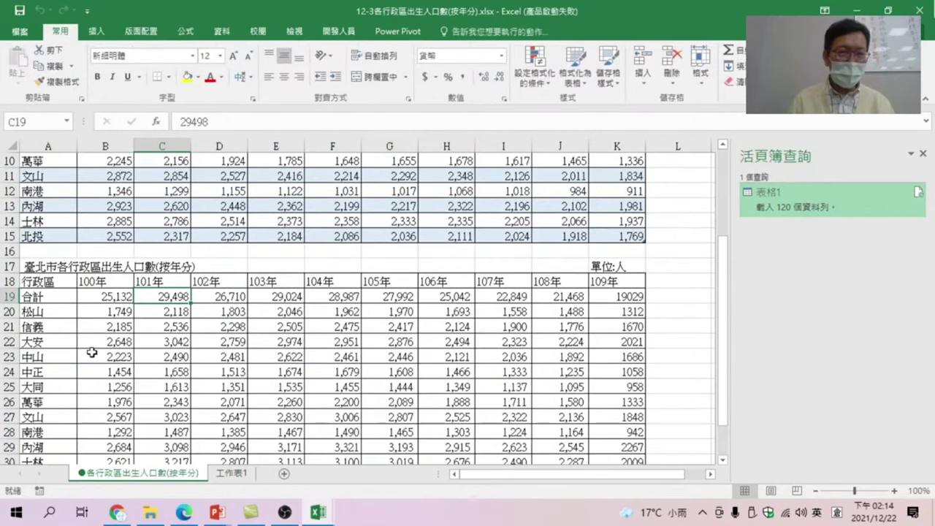
drag(33, 281, 616, 388)
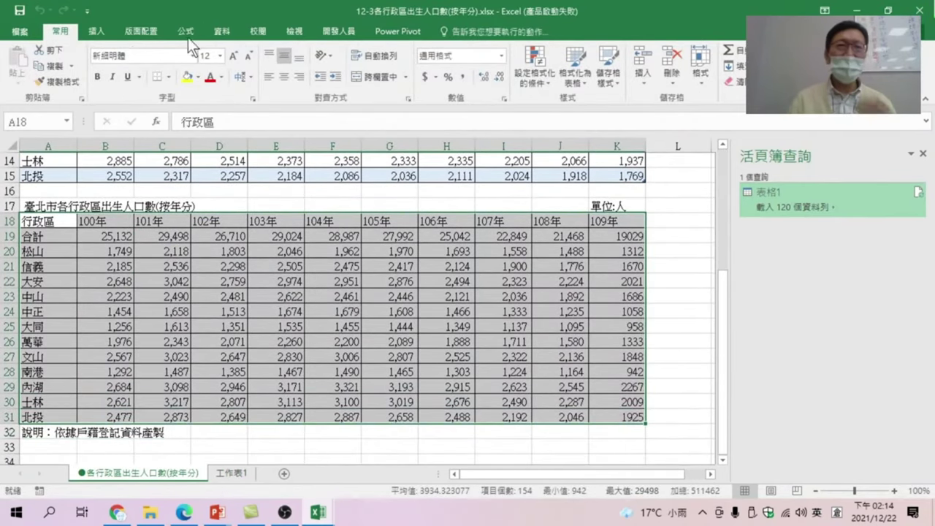
Turn range A18:K31 into a table and open it in Power Query Editor.
click(225, 35)
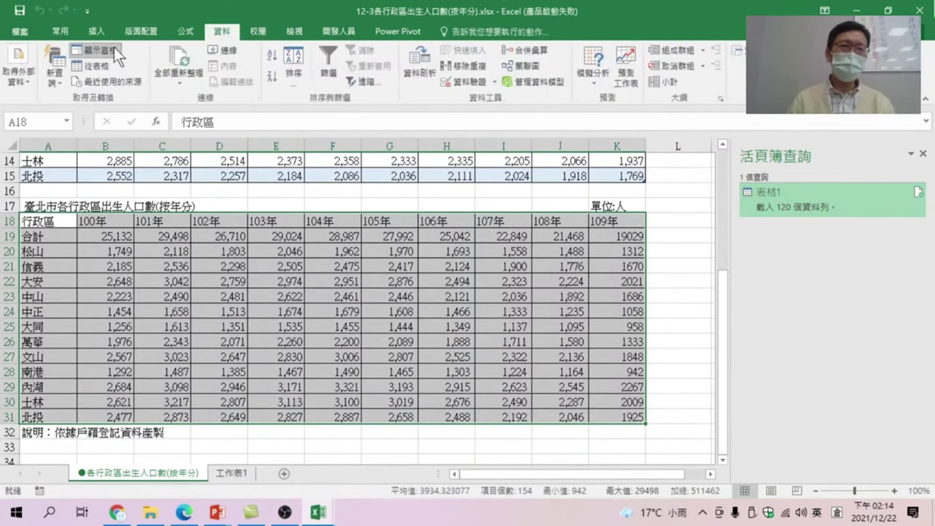
click(97, 66)
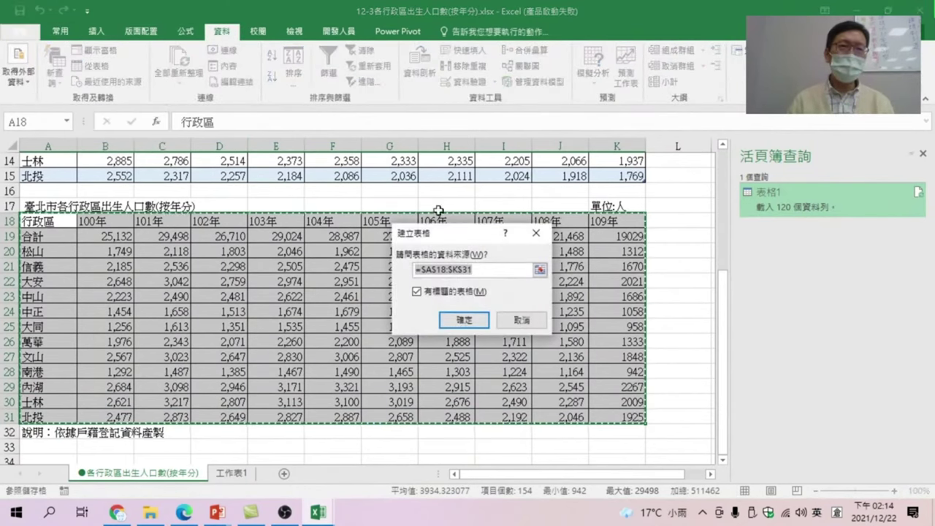
click(450, 321)
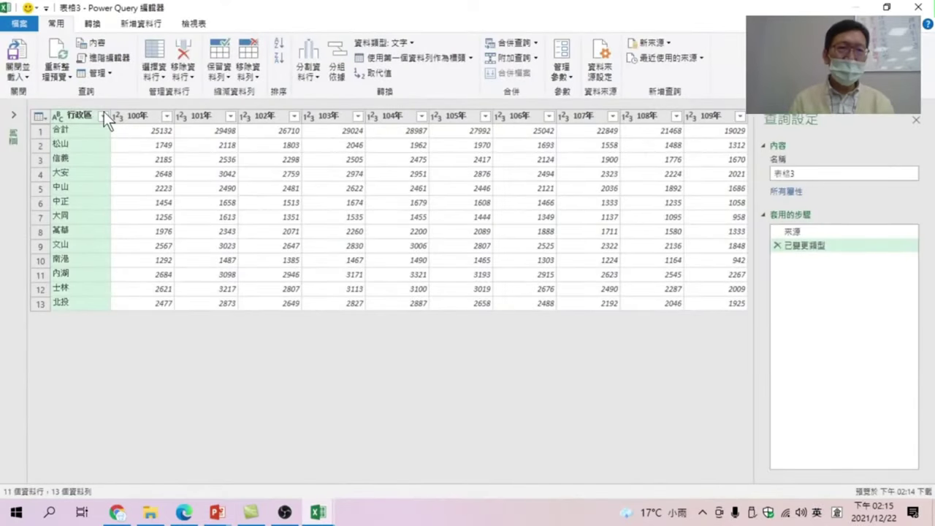
Filter out the 合計 row and select the 100年 through 109年 columns.
click(103, 115)
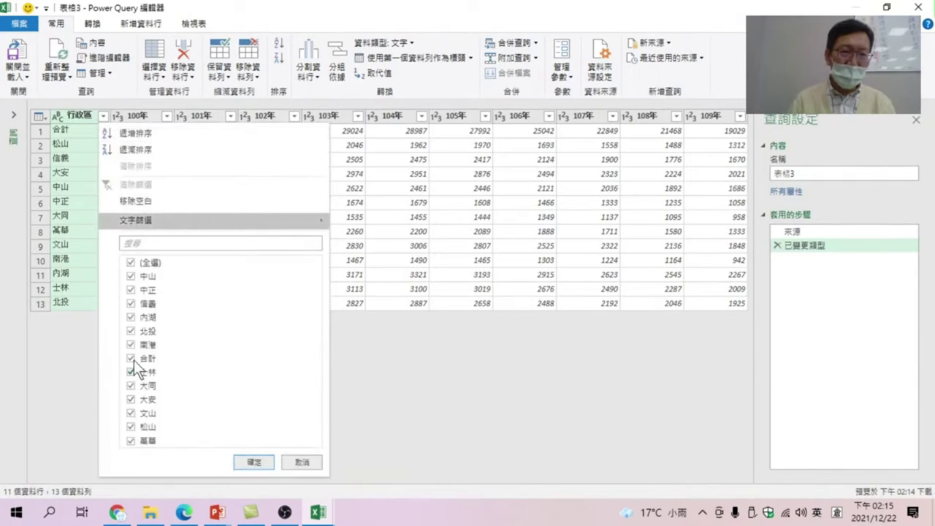
click(132, 359)
click(268, 465)
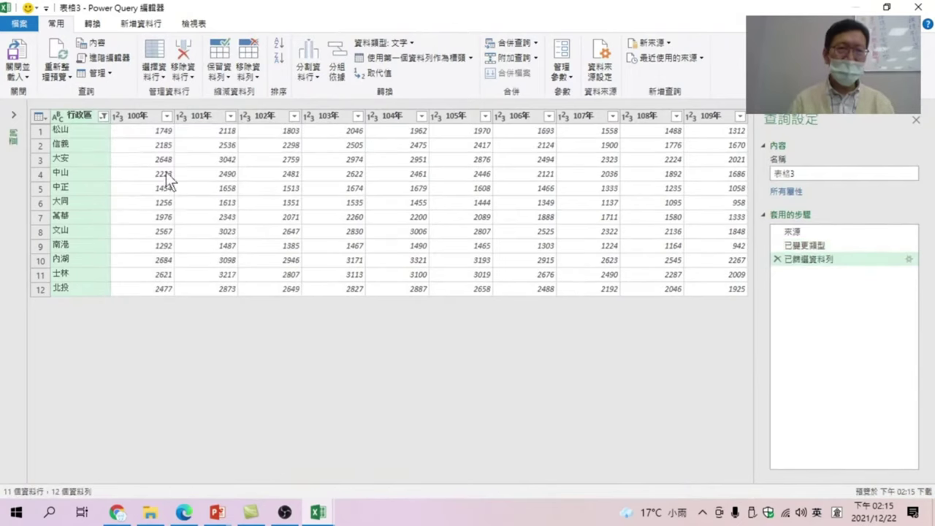
click(145, 113)
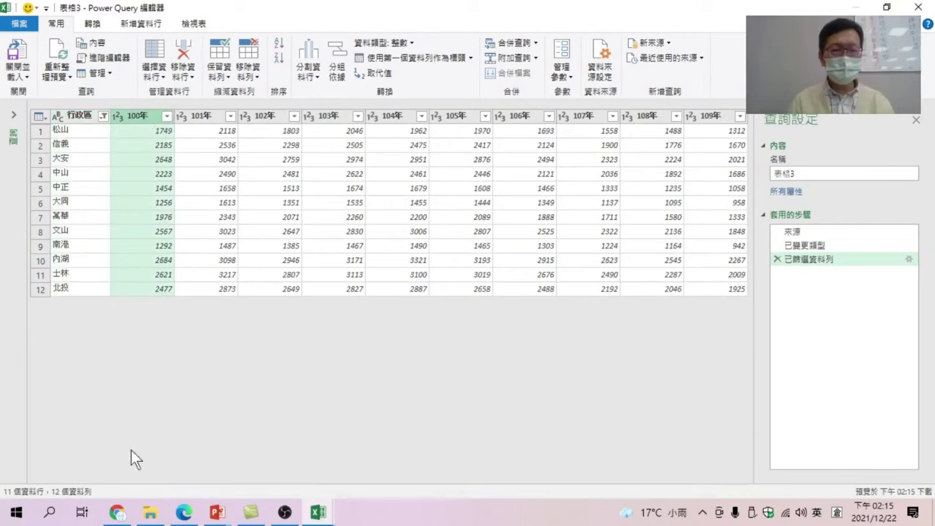
shift+click(721, 117)
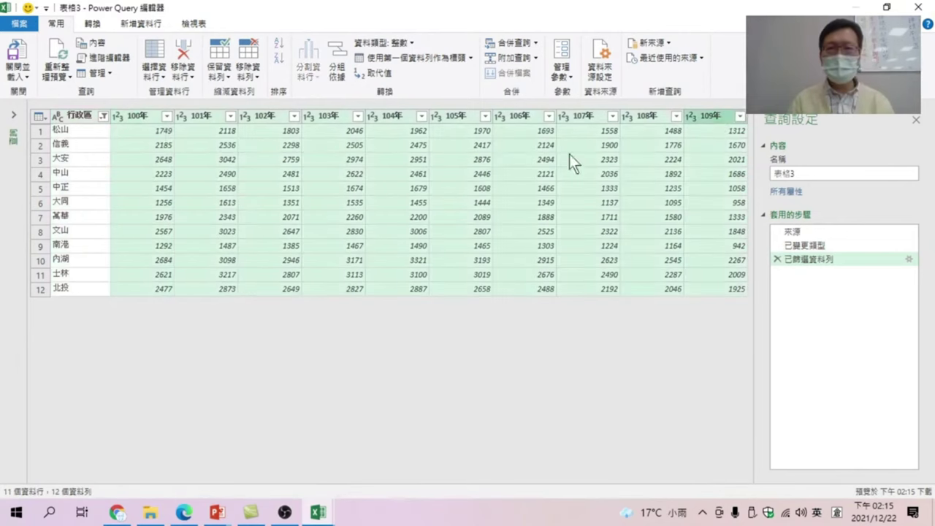
click(92, 24)
Unpivot the year columns and rename 屬性 to 民國年 and 值 to 出生人口數.
click(331, 43)
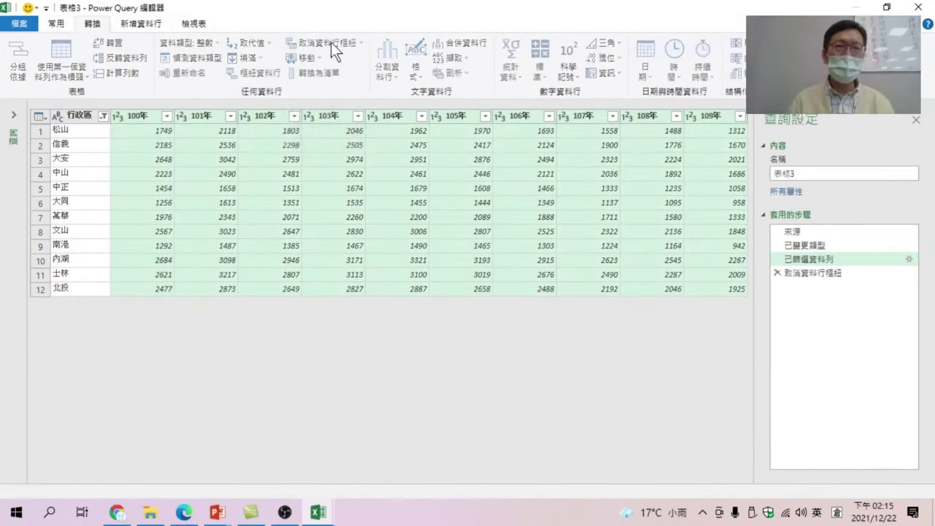
click(151, 160)
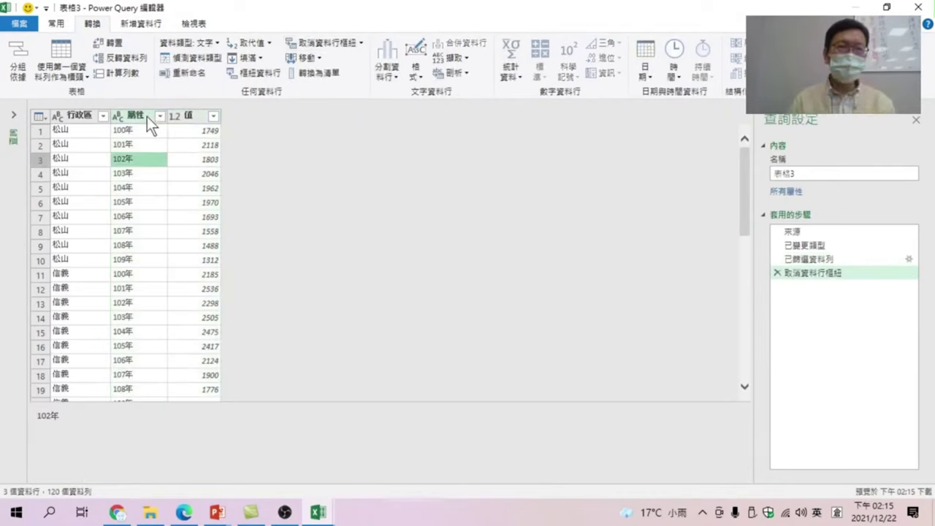
click(139, 114)
double_click(137, 113)
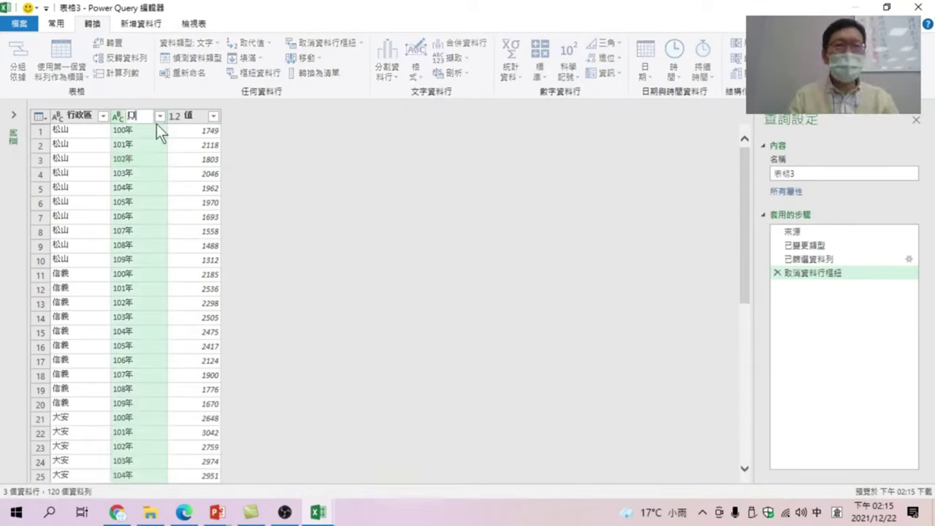
text(屬性)
key(Return)
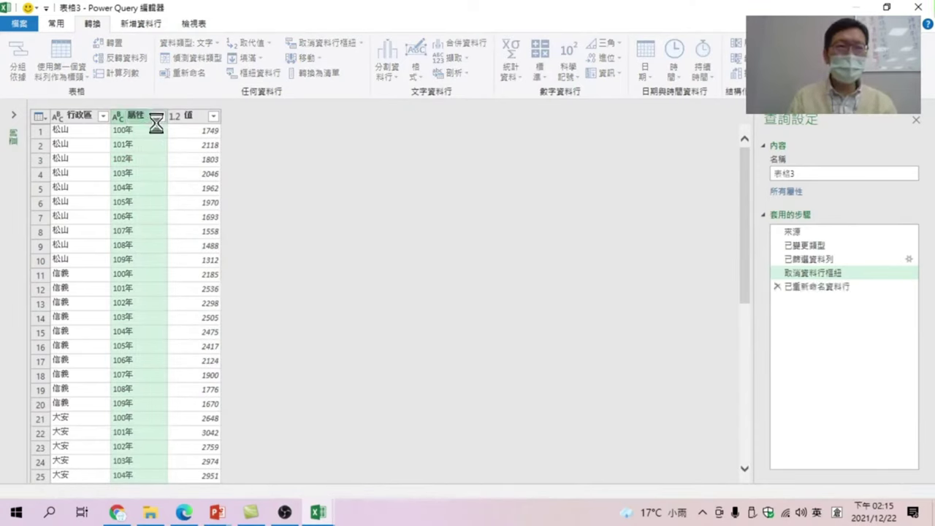
click(197, 117)
double_click(193, 115)
text(坳坍手)
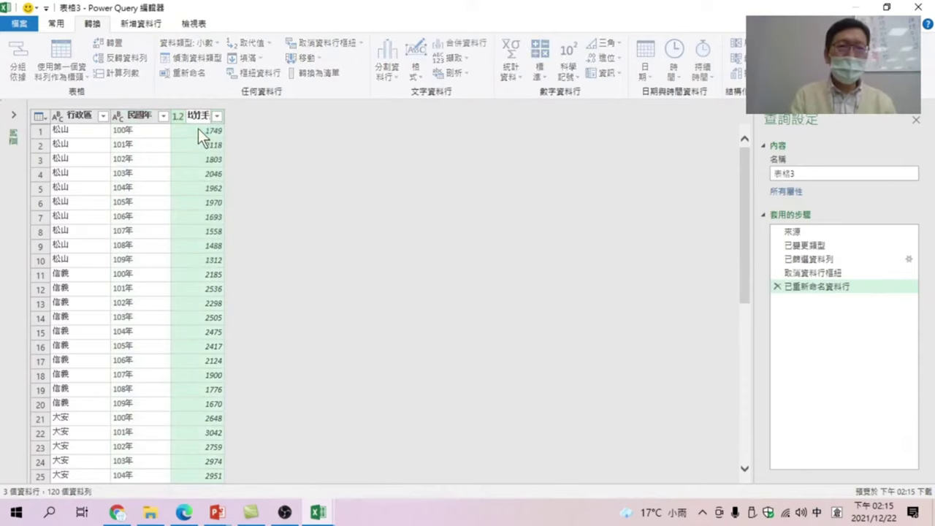
text(男女人)
key(Return)
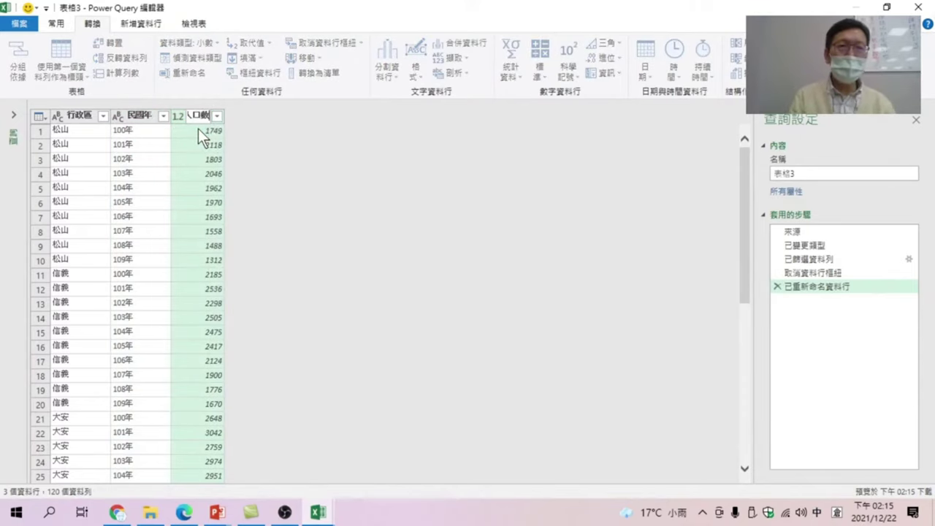
key(Return)
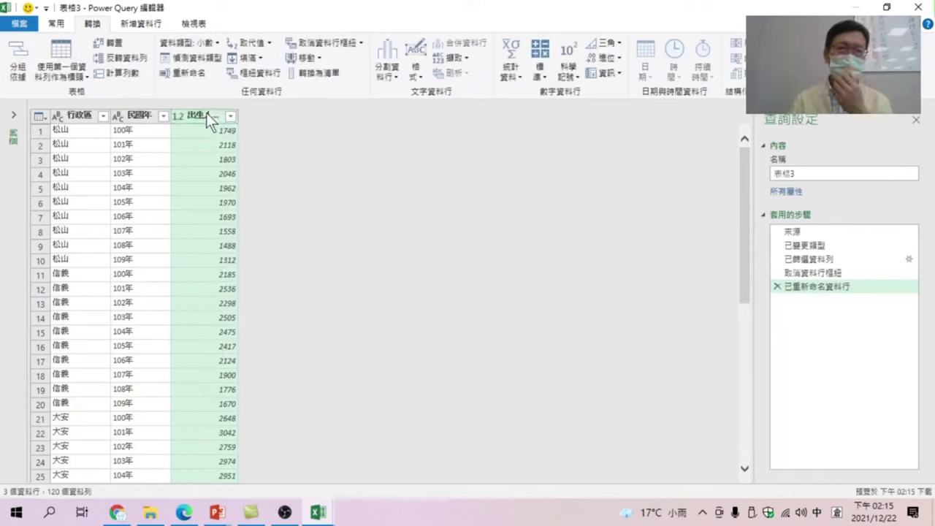
double_click(199, 114)
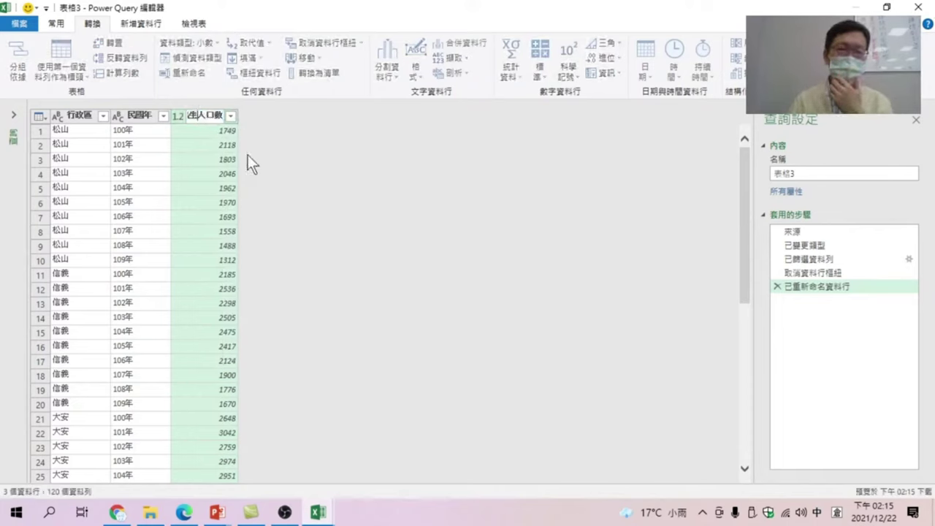
key(Return)
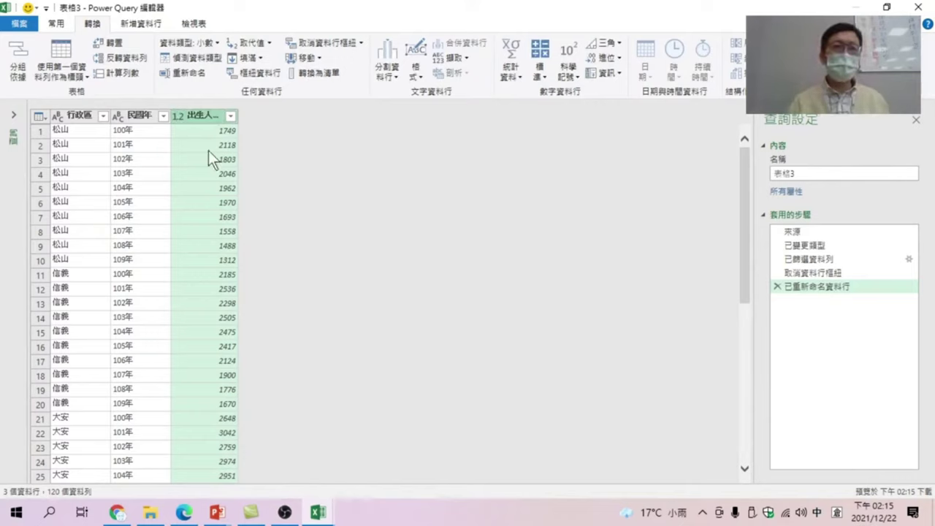
Set 出生人口數 to whole number (整數) and load 表格3 back into Excel.
click(184, 116)
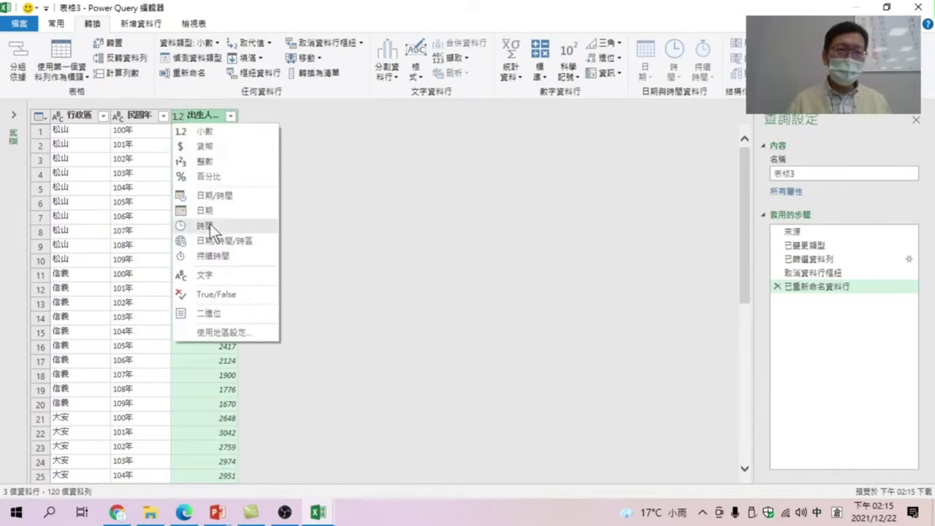
click(210, 162)
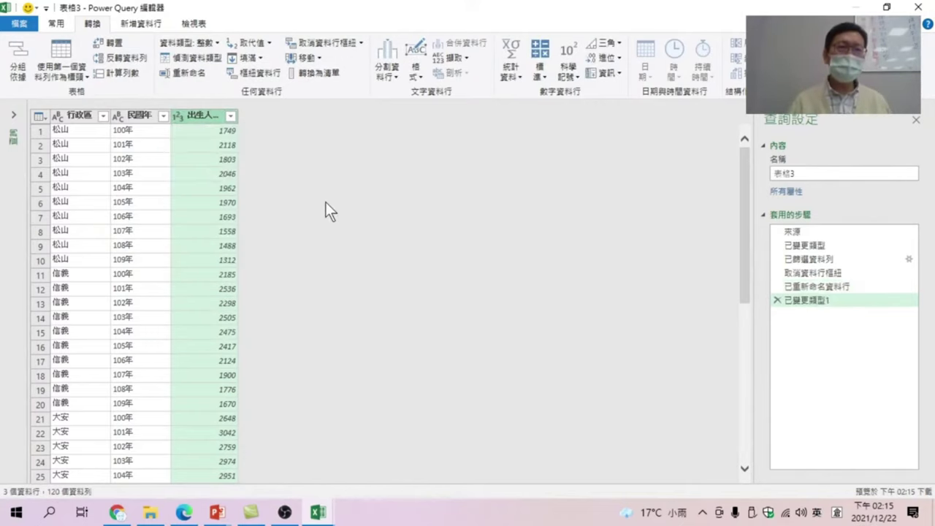
click(56, 23)
click(18, 53)
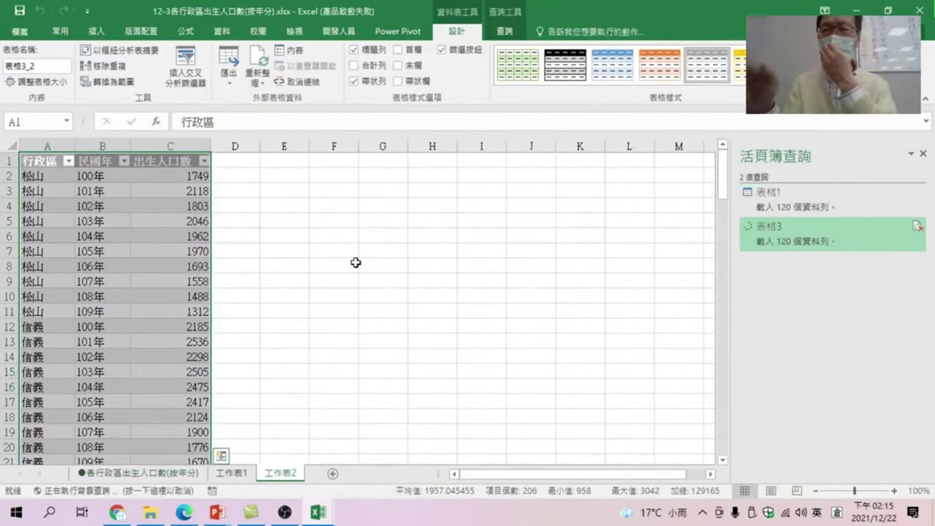
Compare the 120-row tables on 工作表1 and 工作表2, then select cell C6.
click(175, 372)
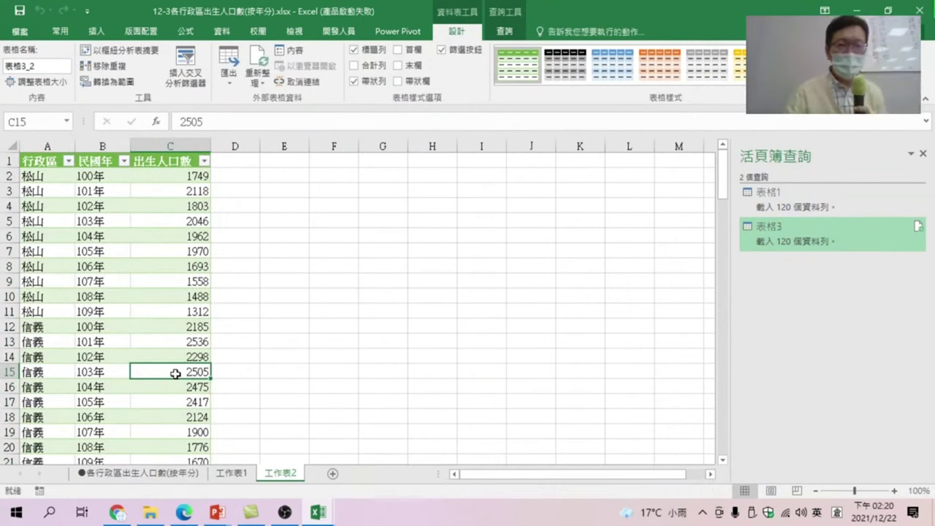
click(230, 473)
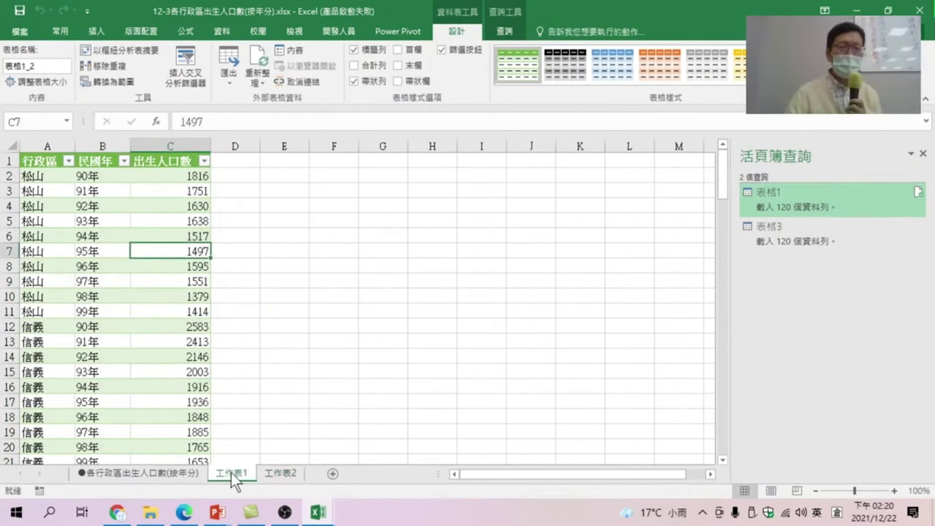
click(280, 475)
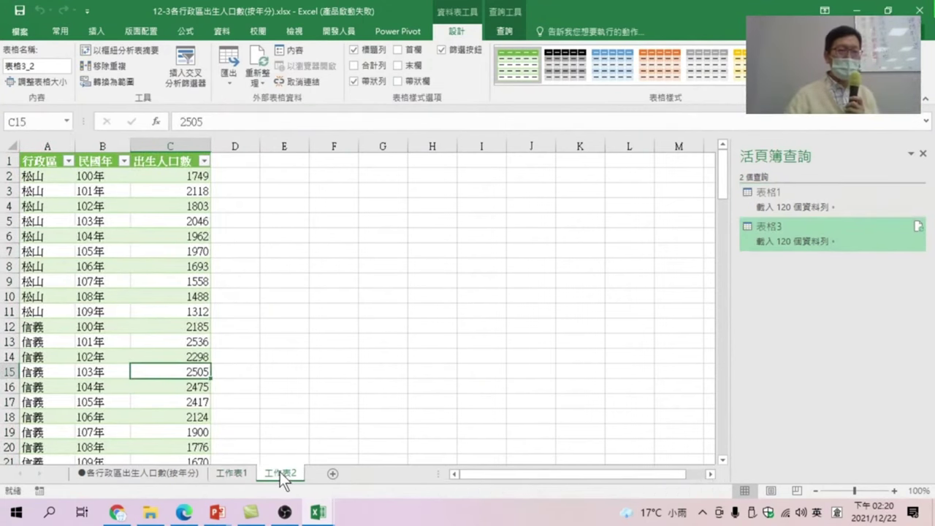
click(233, 473)
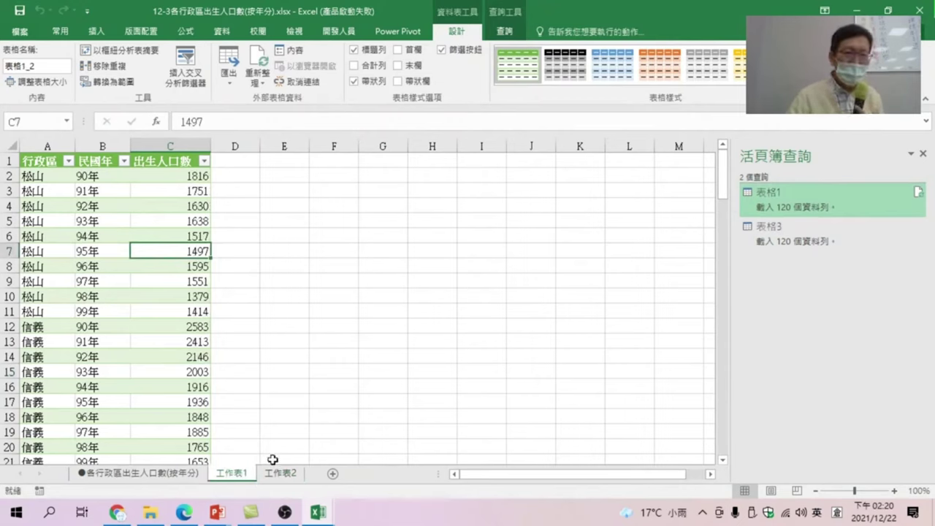
click(283, 474)
click(151, 239)
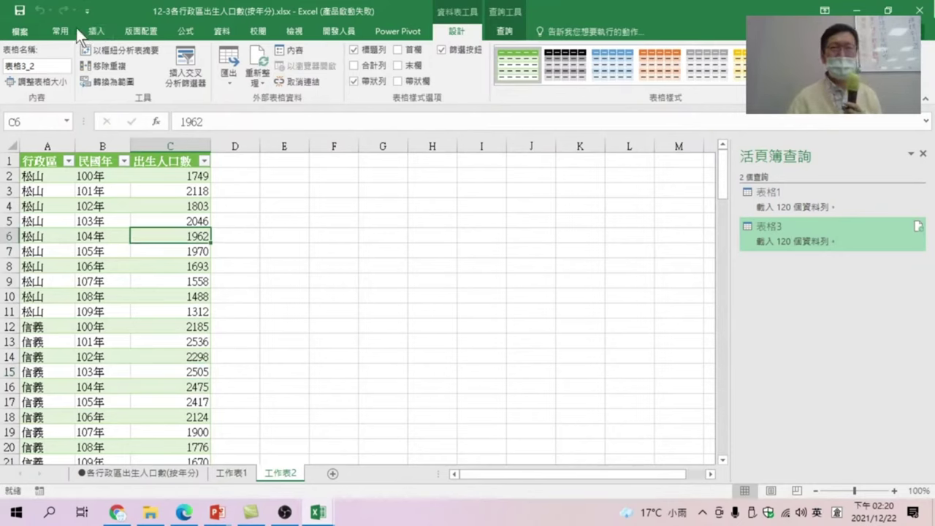
click(222, 32)
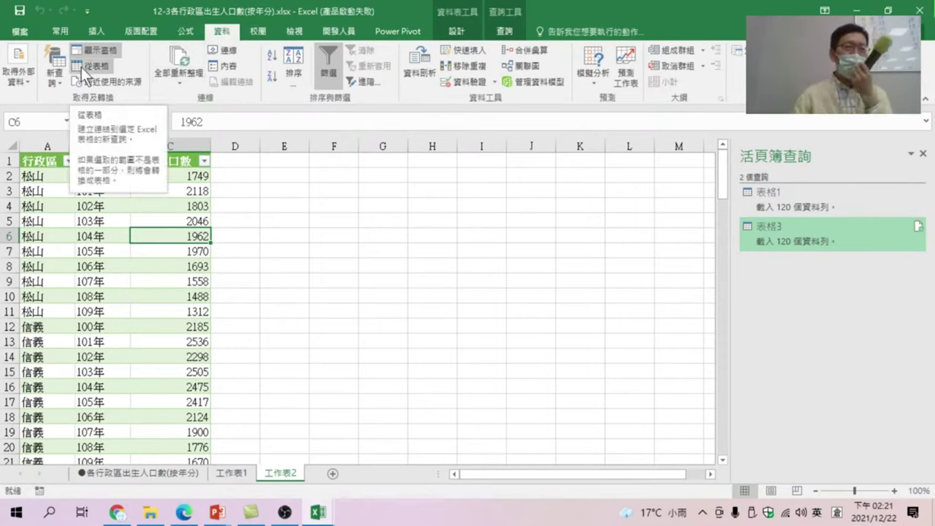
Append 表格3 under 表格1 as a new Append1 query.
click(55, 80)
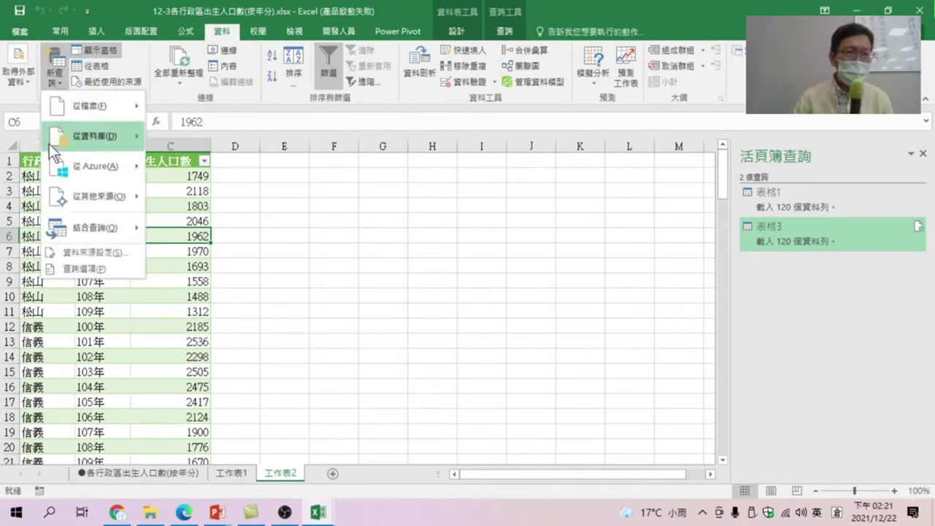
mouse_move(78, 224)
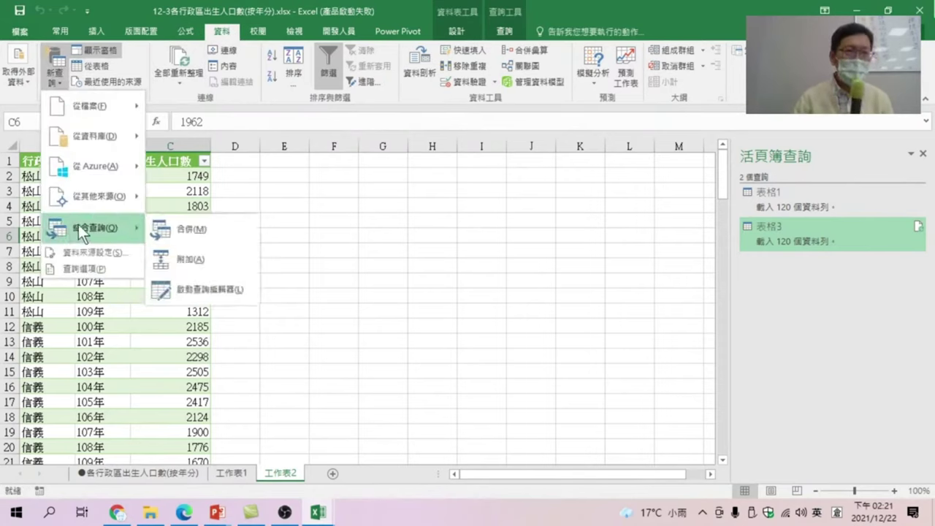
click(188, 258)
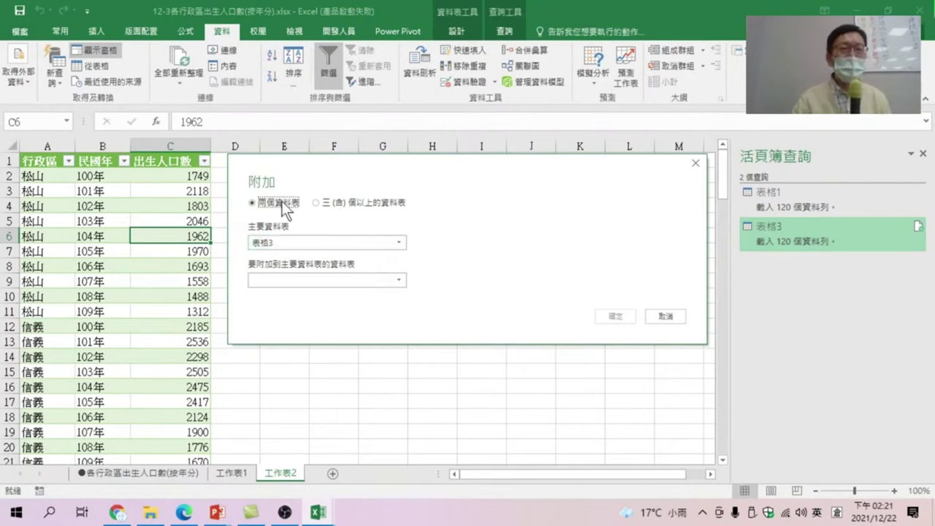
click(283, 238)
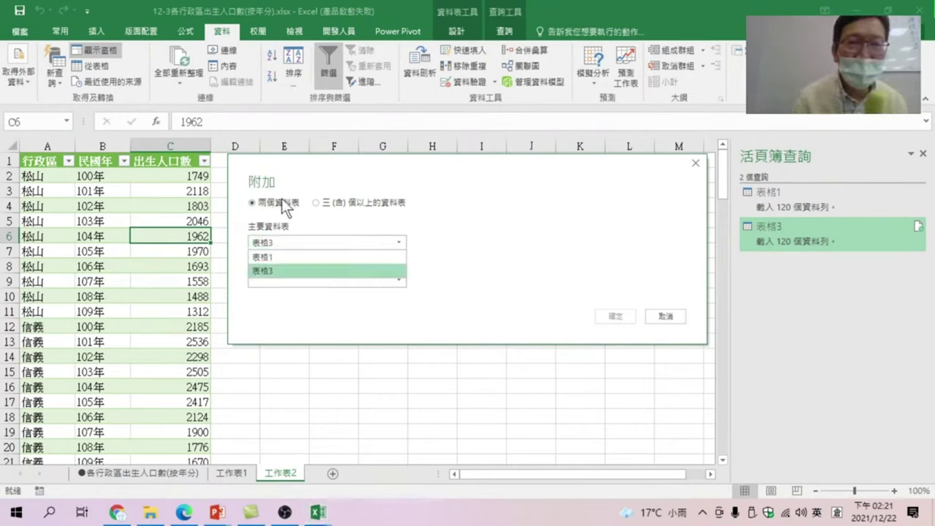
click(269, 255)
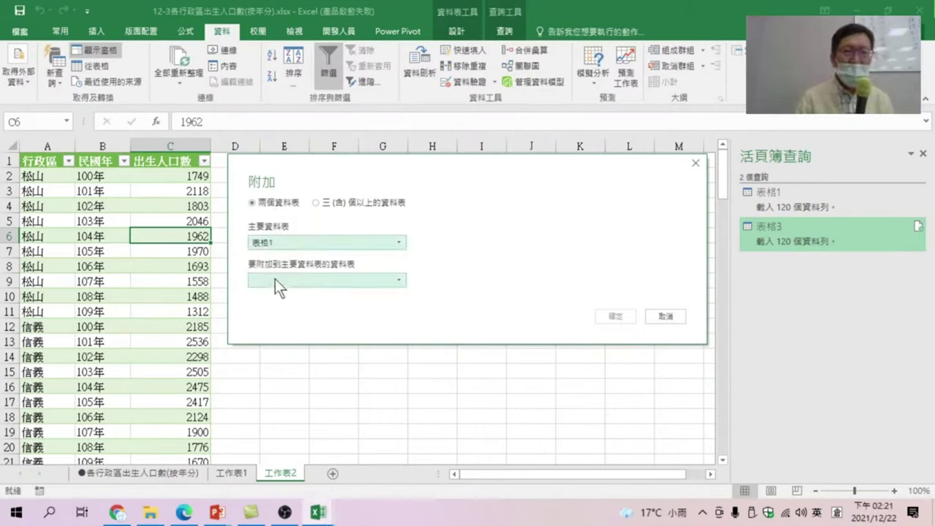
click(274, 280)
click(270, 312)
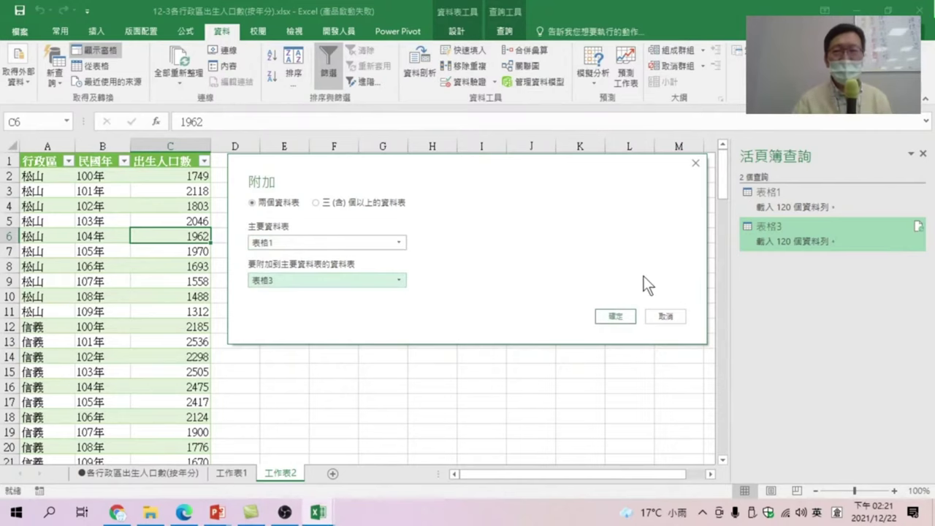
click(613, 315)
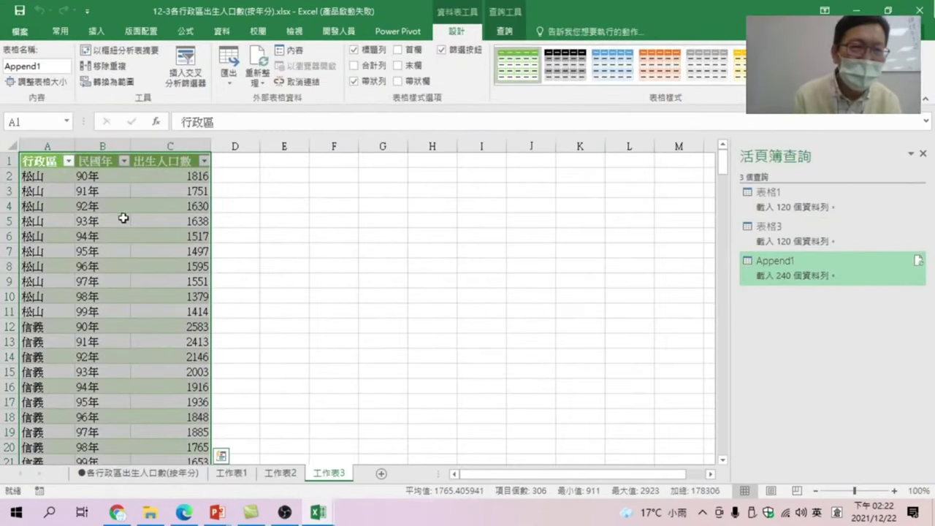
click(102, 176)
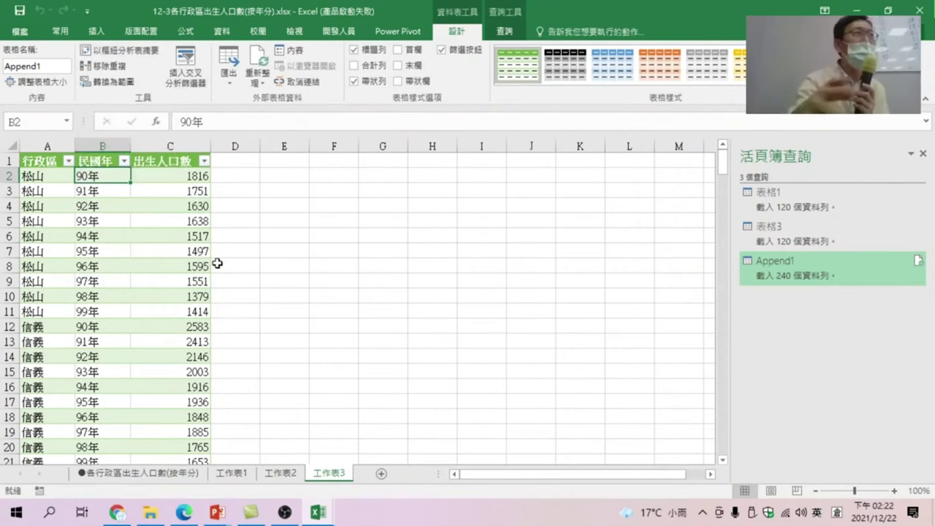
scroll(153, 292, down, 2)
scroll(153, 301, down, 1)
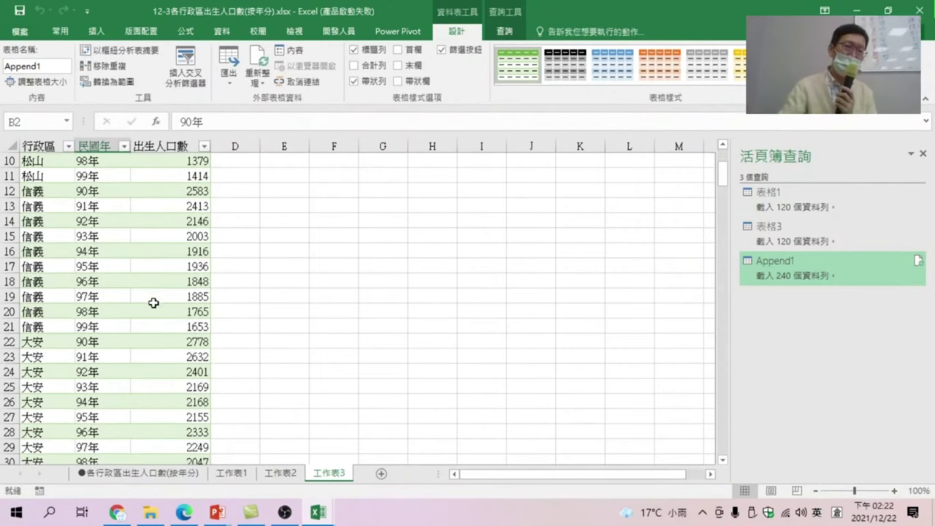
scroll(150, 299, up, 1)
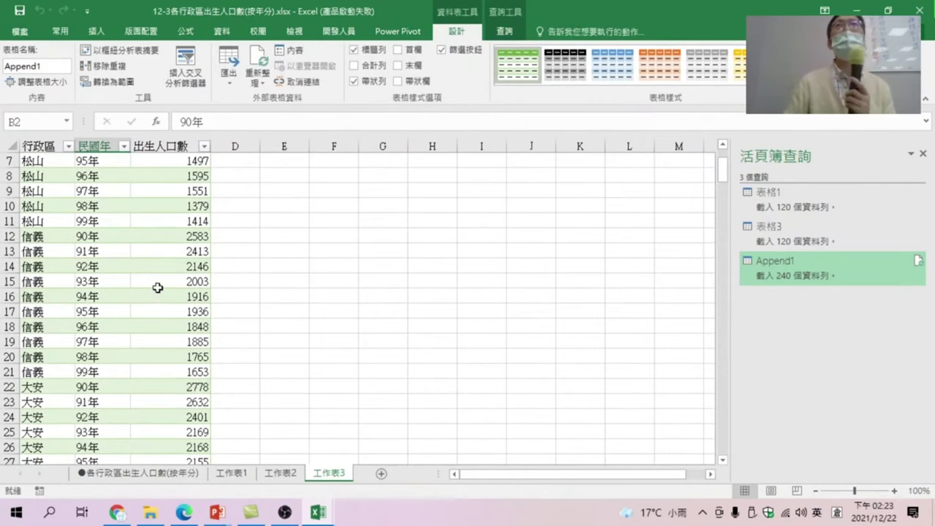
scroll(157, 288, down, 2)
scroll(157, 292, down, 4)
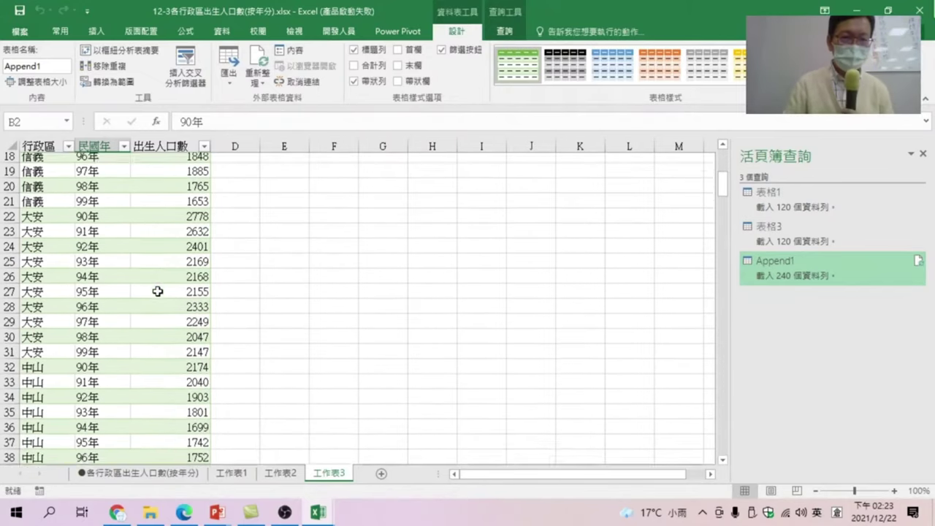
scroll(157, 292, down, 2)
scroll(156, 292, down, 4)
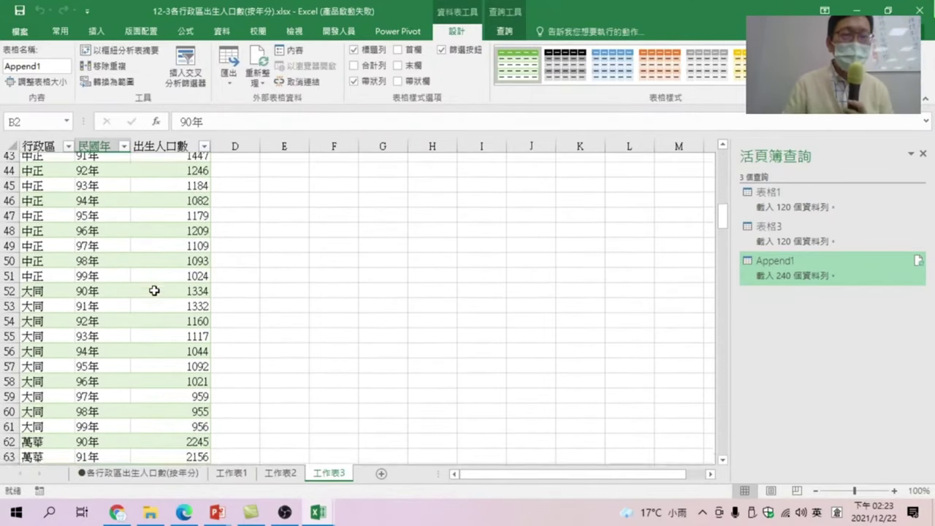
scroll(155, 291, down, 4)
scroll(153, 295, down, 12)
scroll(146, 326, down, 8)
scroll(146, 326, down, 6)
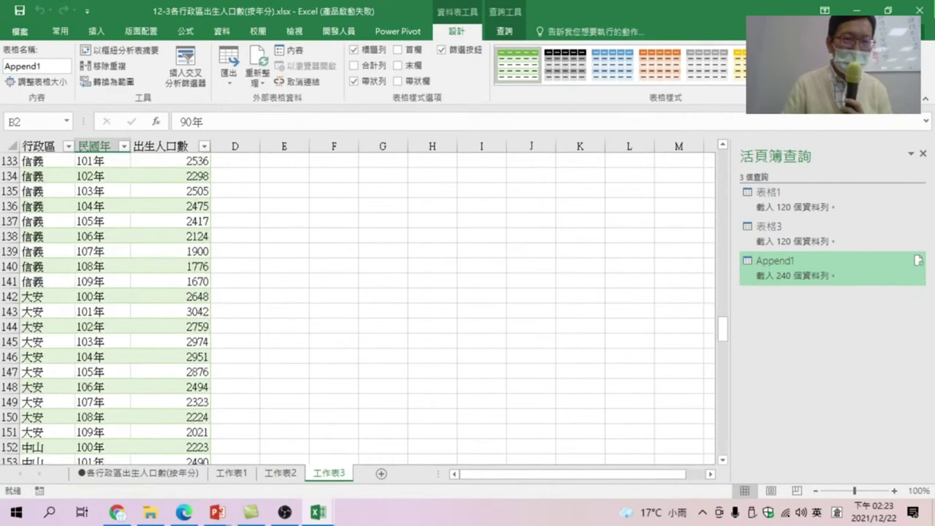
scroll(57, 284, up, 6)
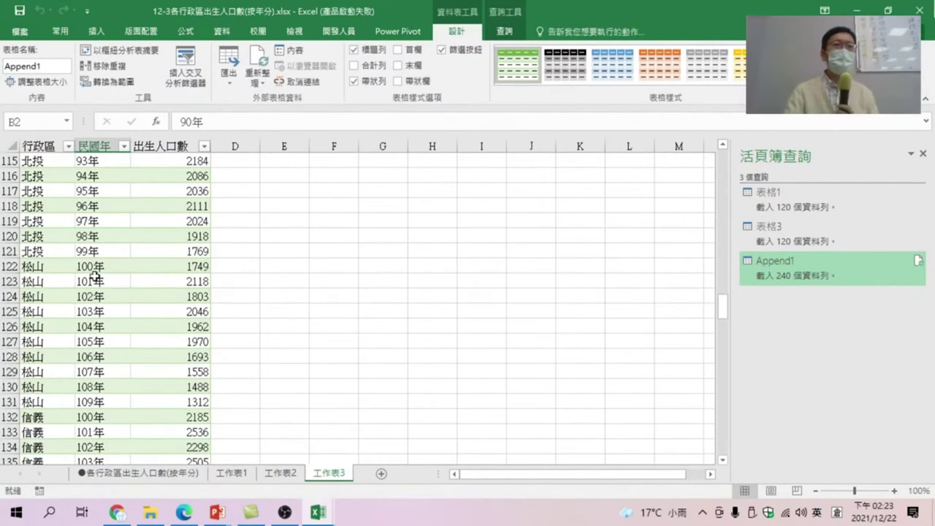
click(85, 85)
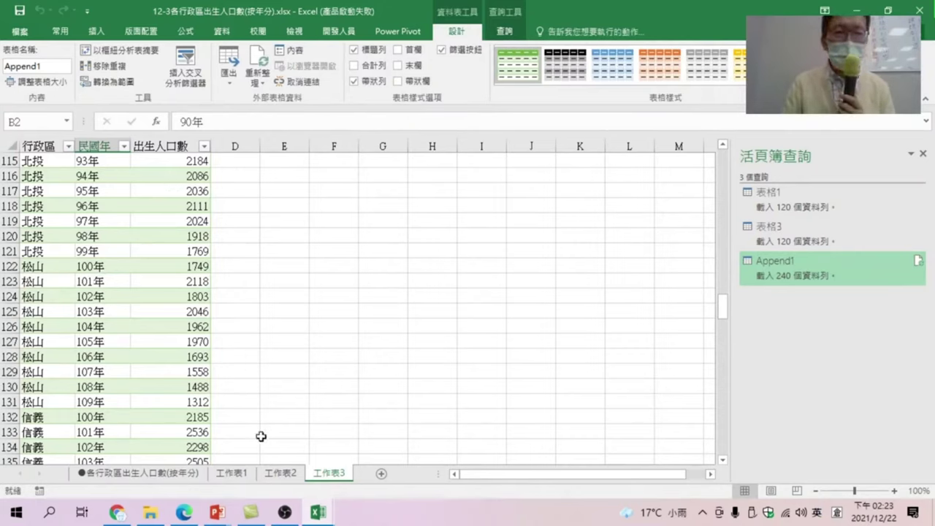
Rename sheet 工作表3 to 出生人口數.
double_click(331, 473)
text(山山)
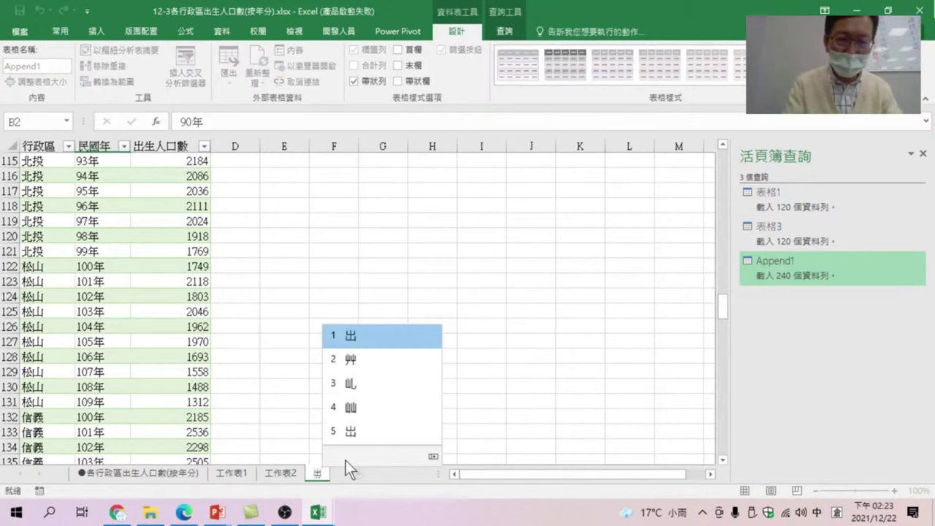
text(出生人口)
text(中女人數)
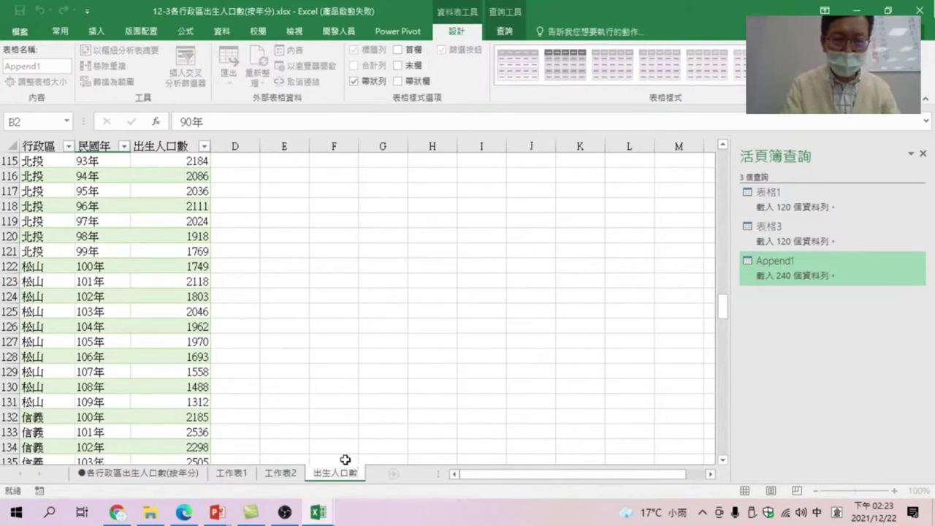
key(Return)
Move the 出生人口數 sheet to the end of 20211222_People2.xlsx.
right_click(337, 473)
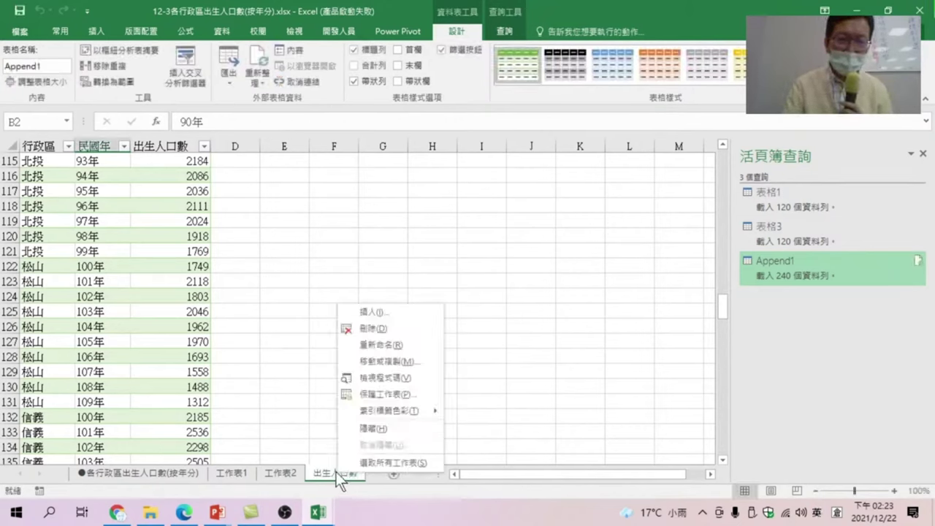
mouse_move(380, 410)
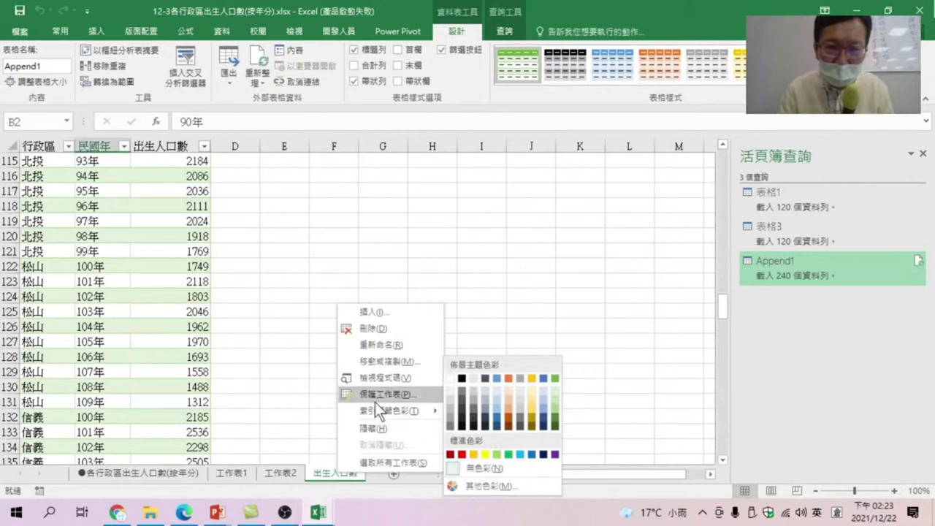
click(388, 362)
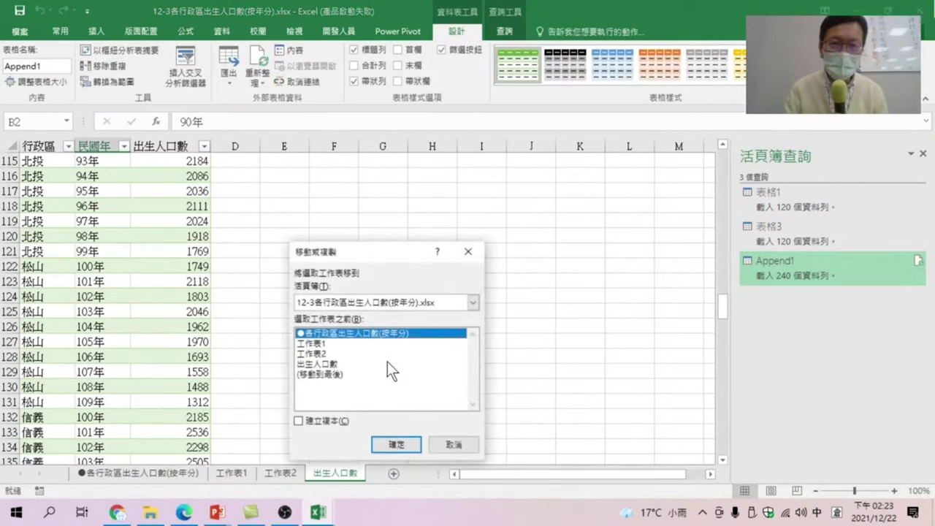
click(348, 300)
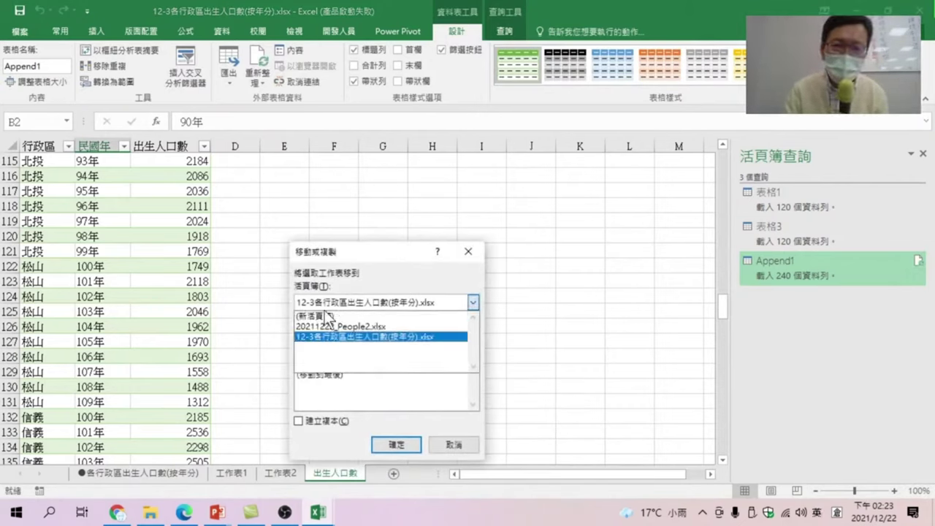
click(332, 300)
click(332, 301)
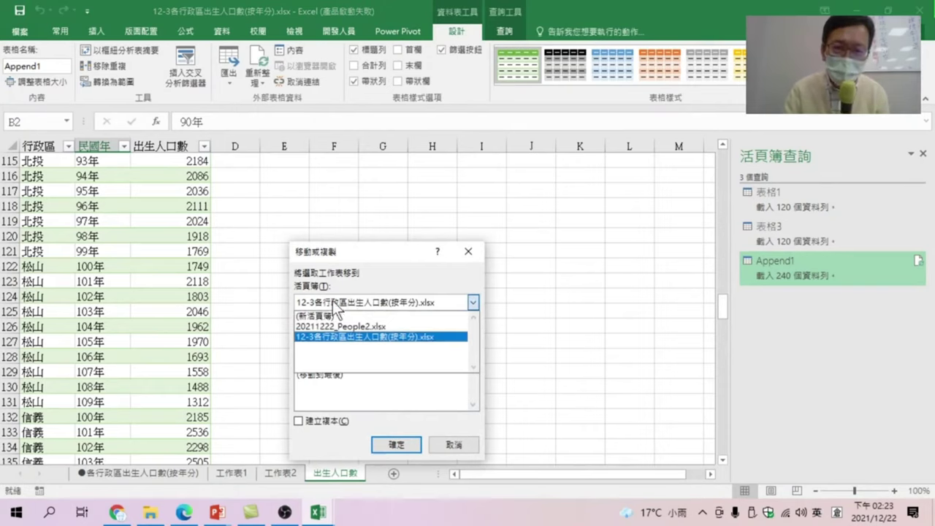
click(336, 323)
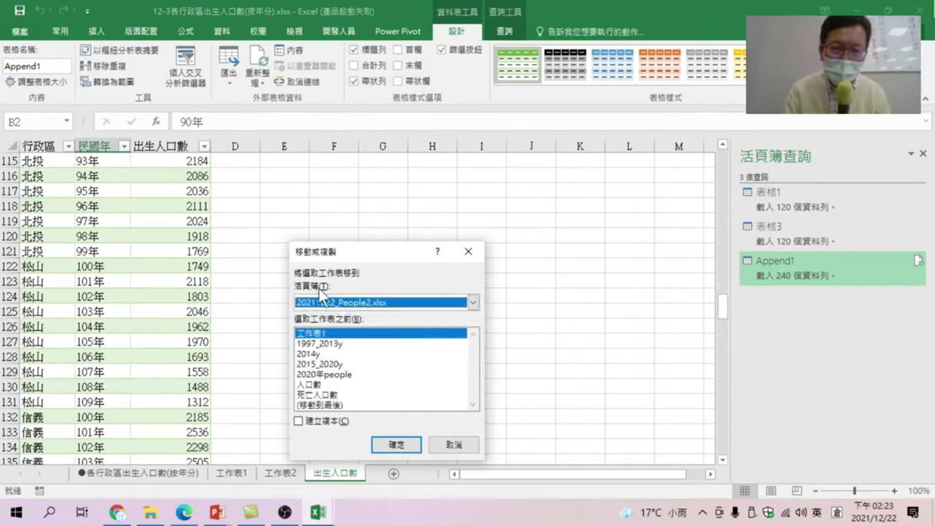
click(323, 405)
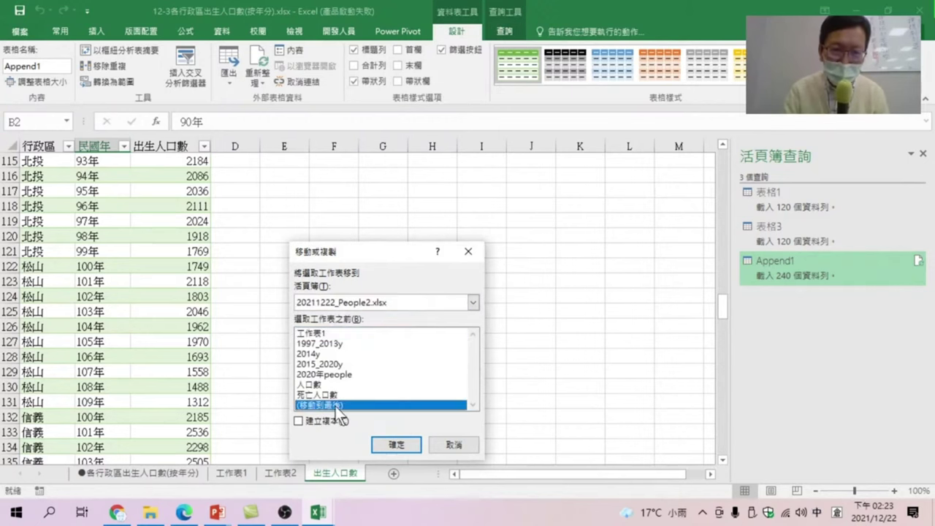
click(395, 445)
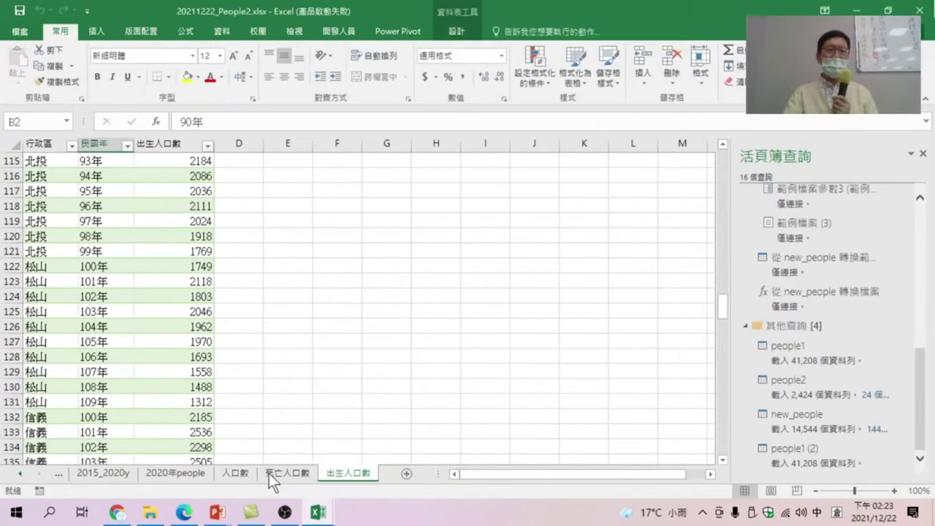
Close the 12-3 source workbook and review the 出生人口數 table in 20211222_People2.xlsx.
scroll(165, 301, up, 13)
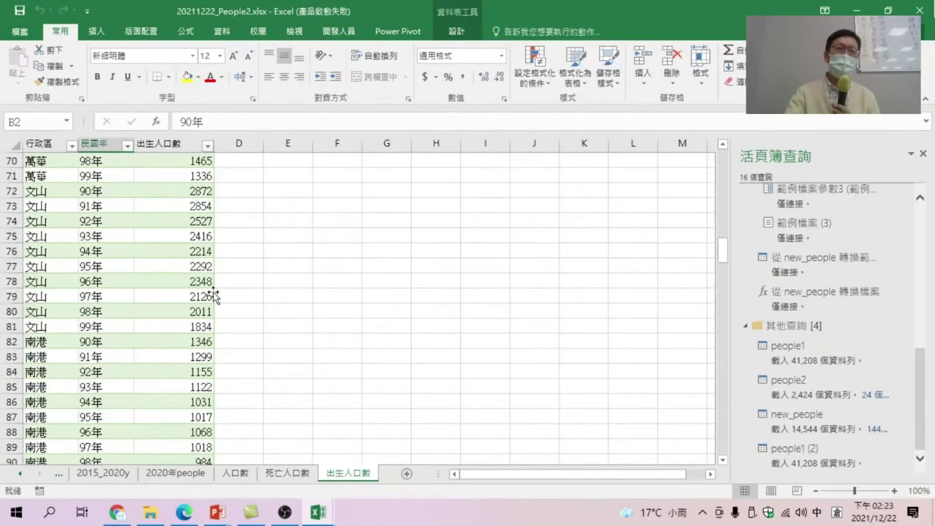
scroll(165, 300, up, 18)
scroll(165, 300, up, 7)
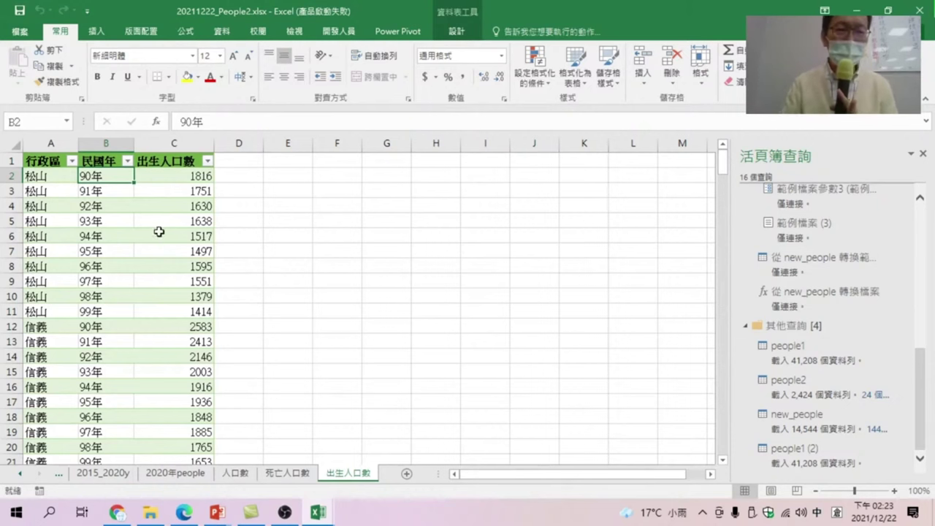
click(320, 513)
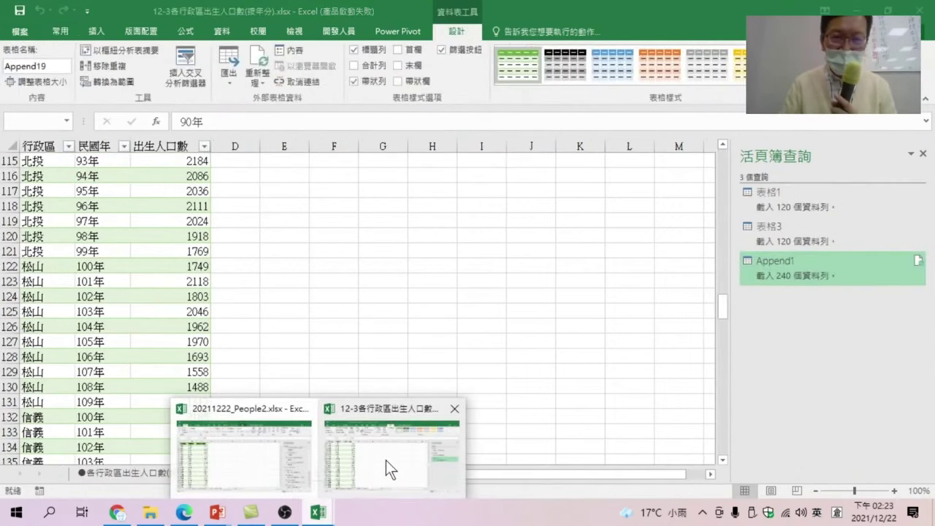
click(386, 460)
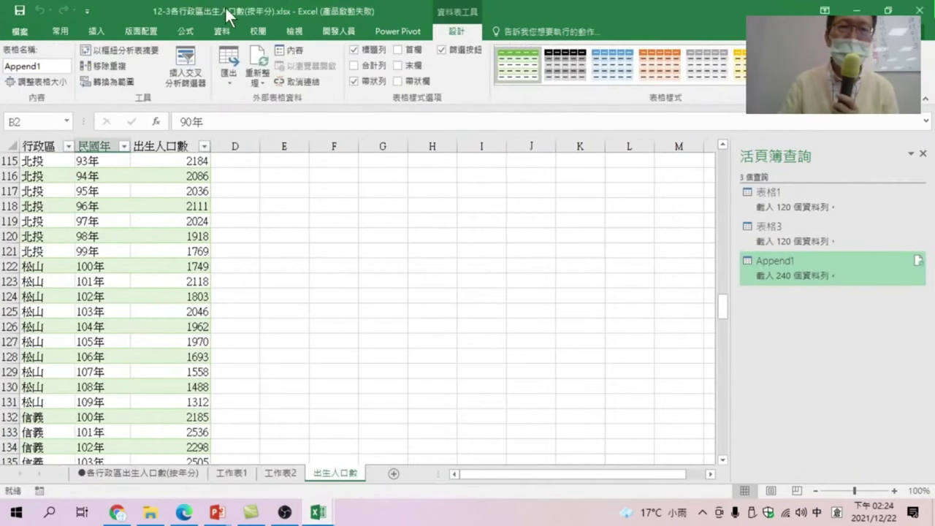
click(922, 14)
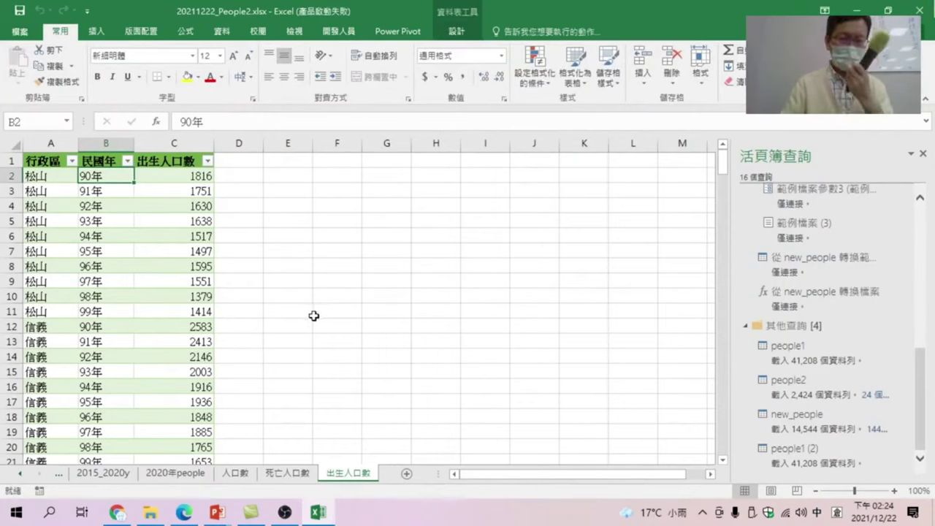
click(195, 267)
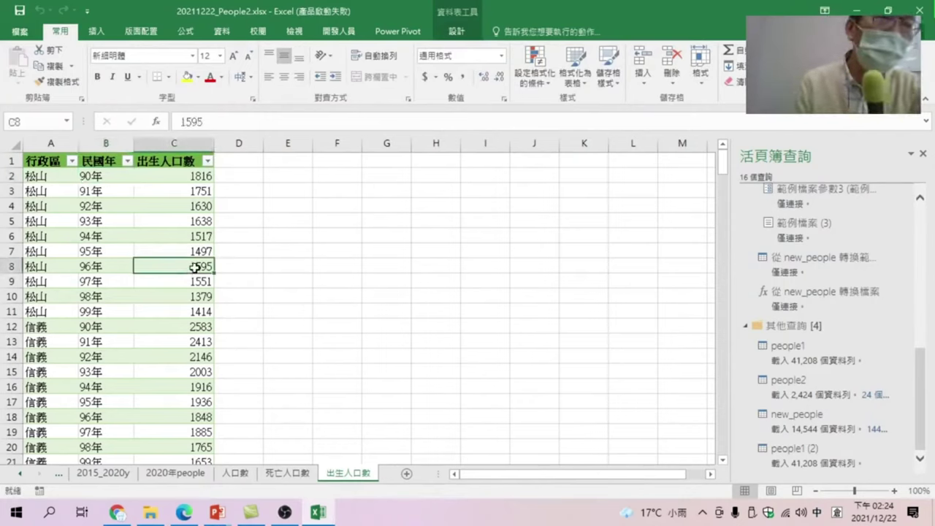